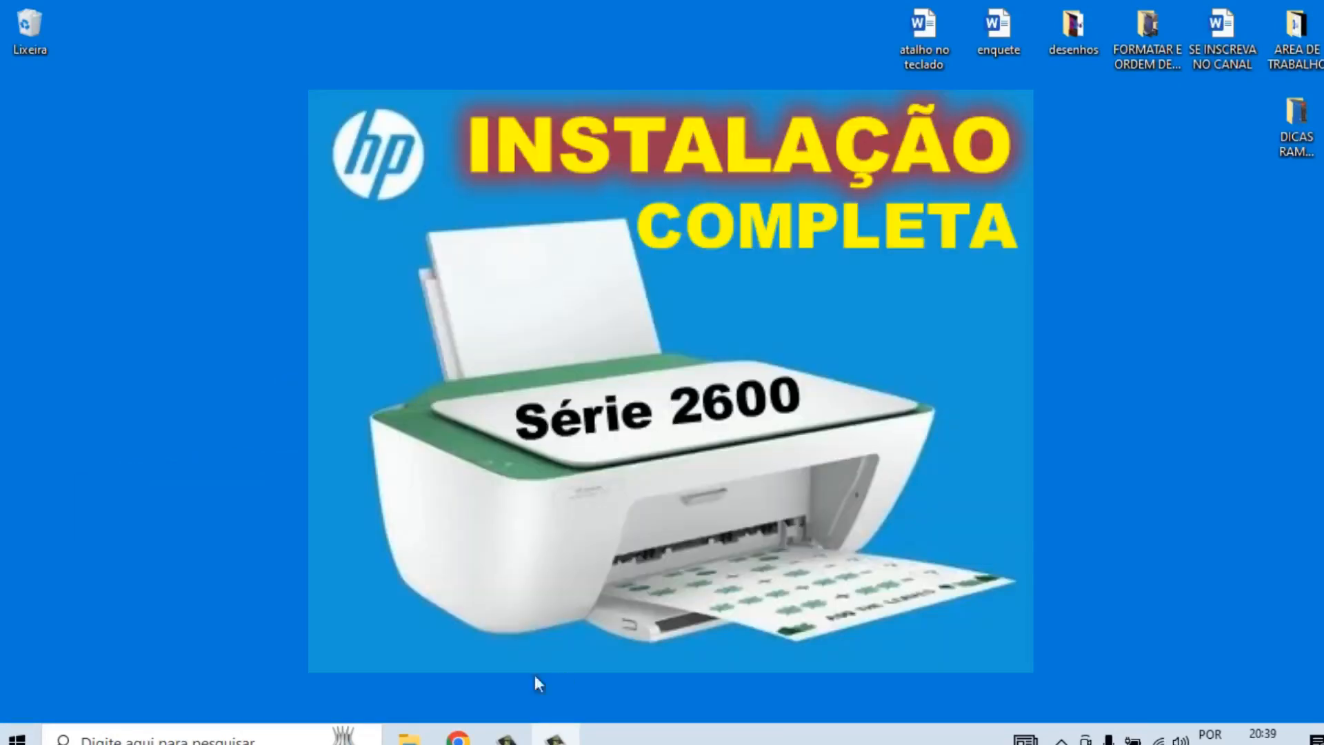
Step: Search Google in Chrome for "driver hp 2676" and open HP Support's driver page for the DeskJet Ink Advantage 2676, dismissing its notice
click(457, 737)
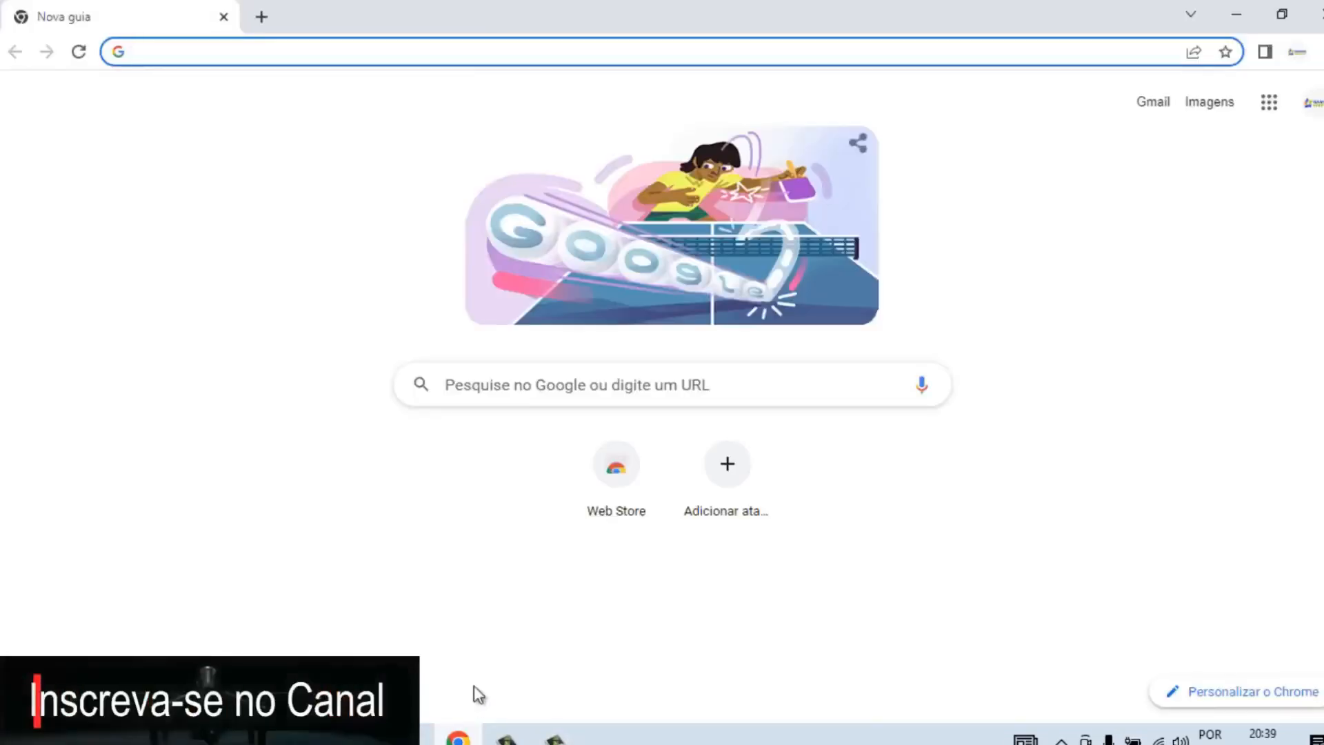
click(538, 380)
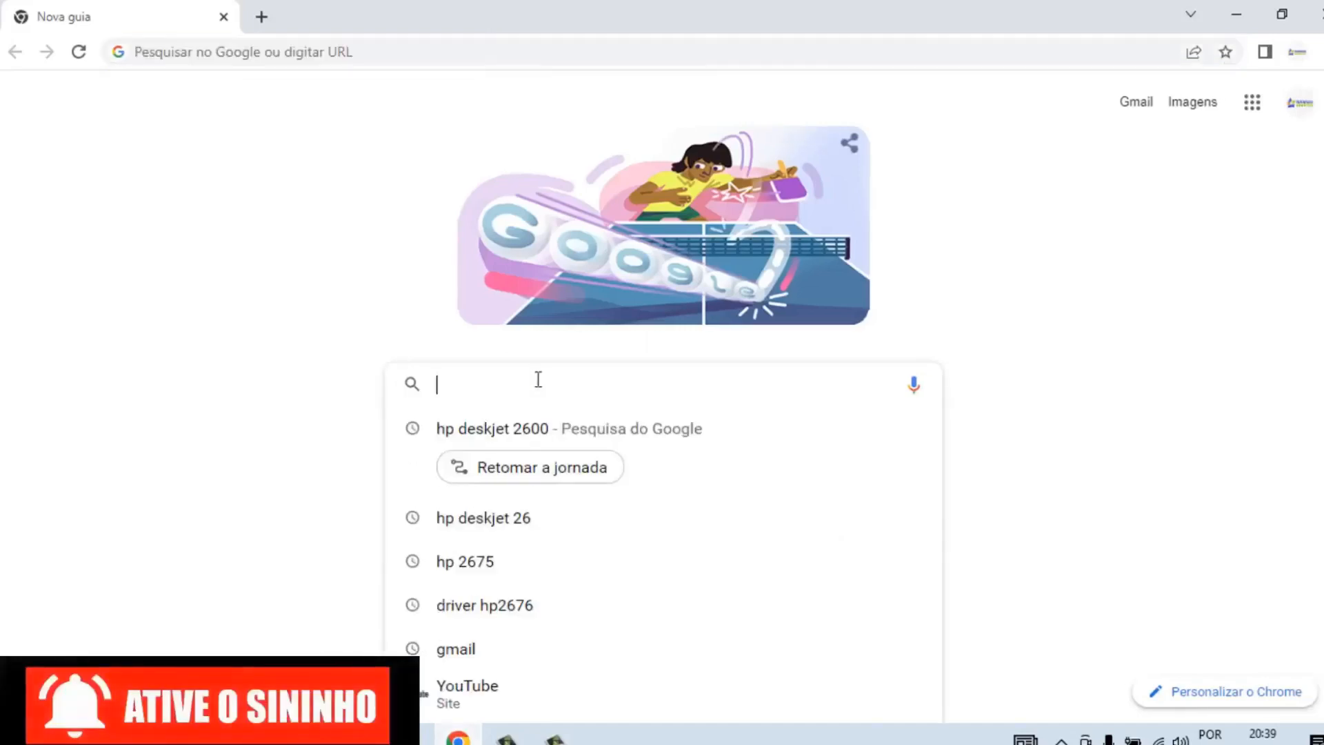
text(driver )
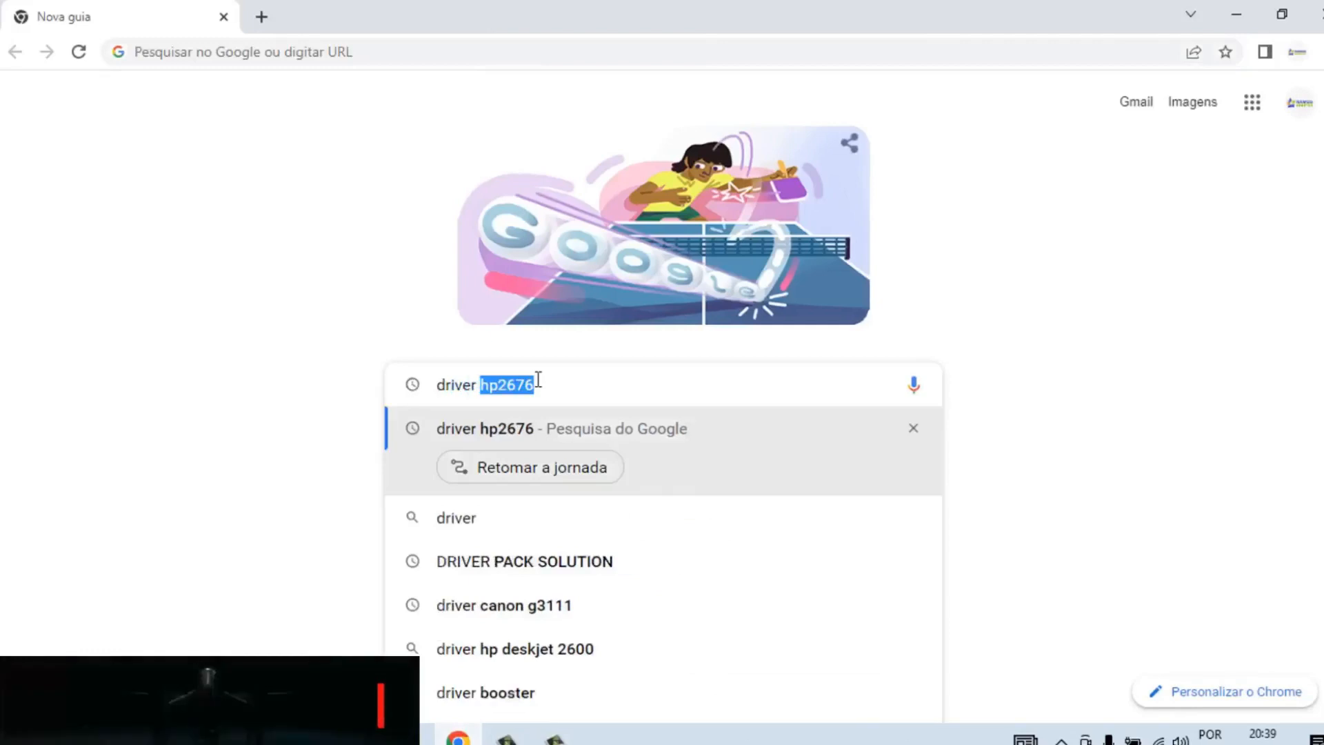
text(hp)
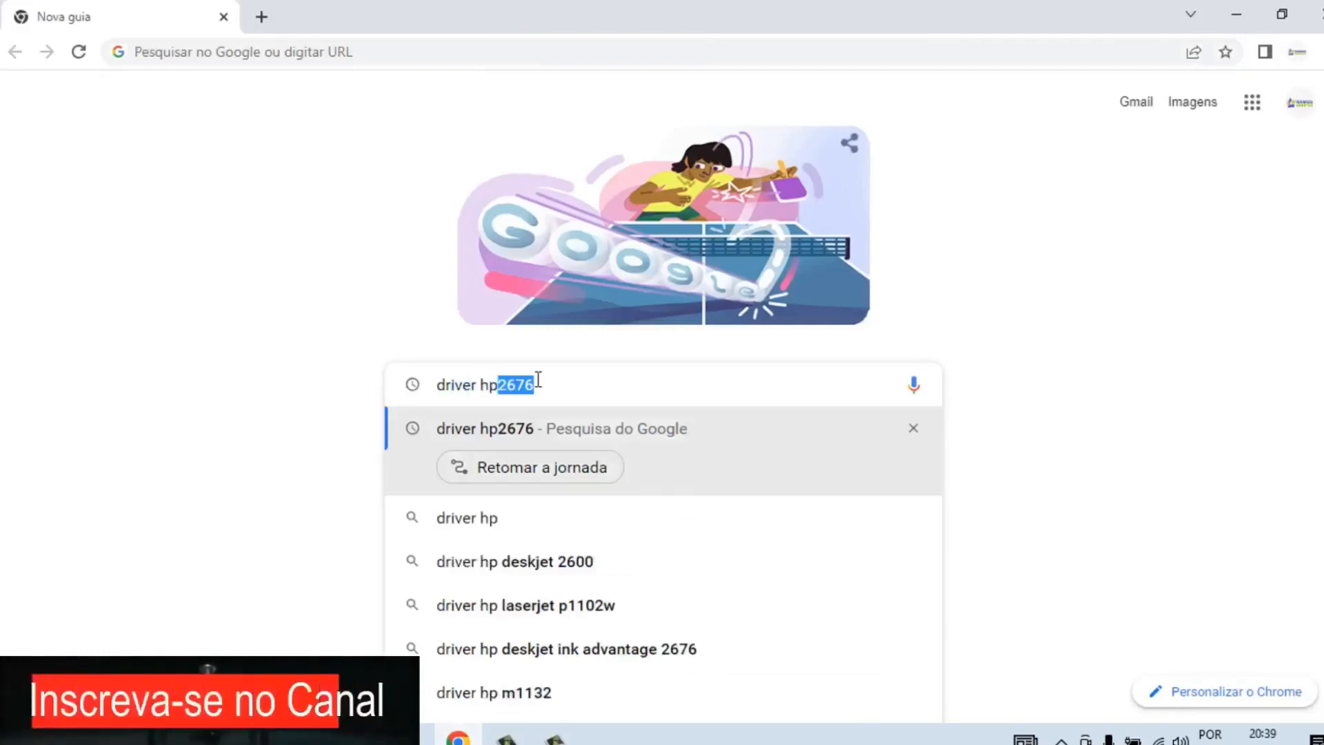
text( 2676)
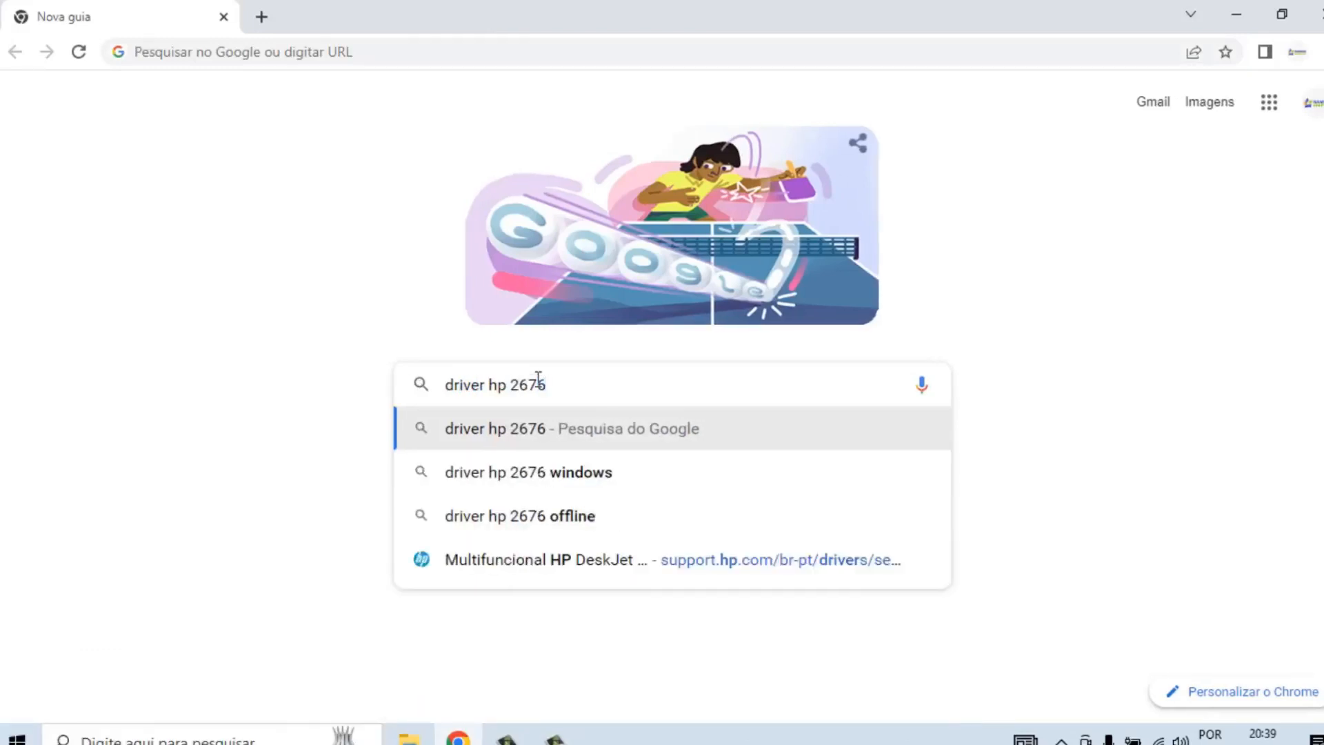
key(Return)
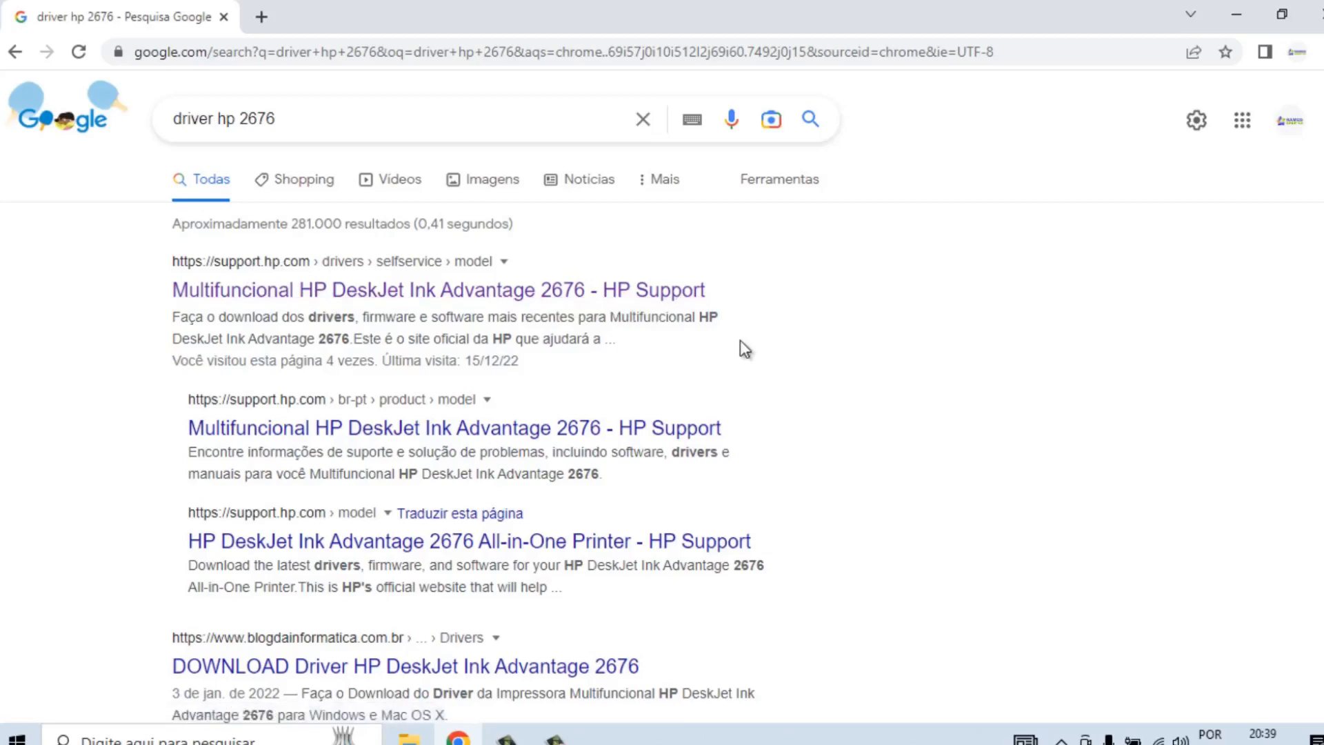
click(524, 295)
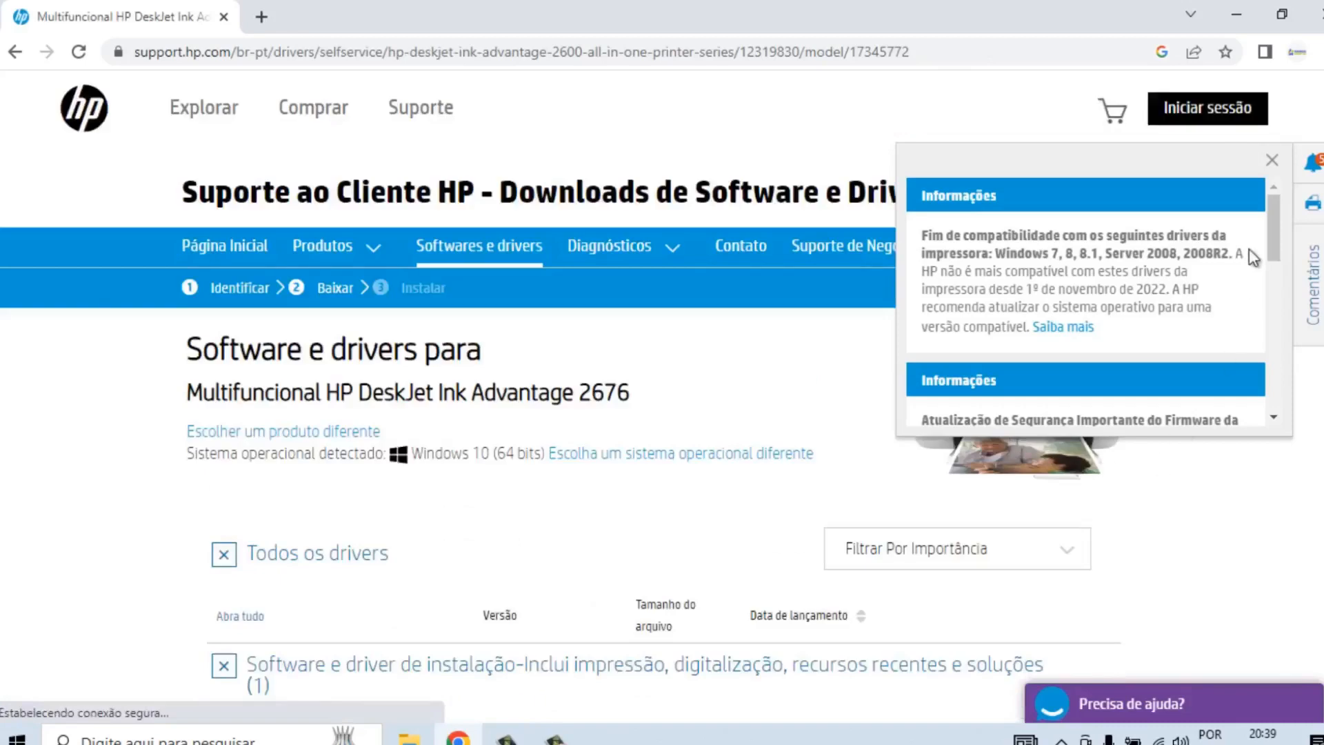
click(1272, 160)
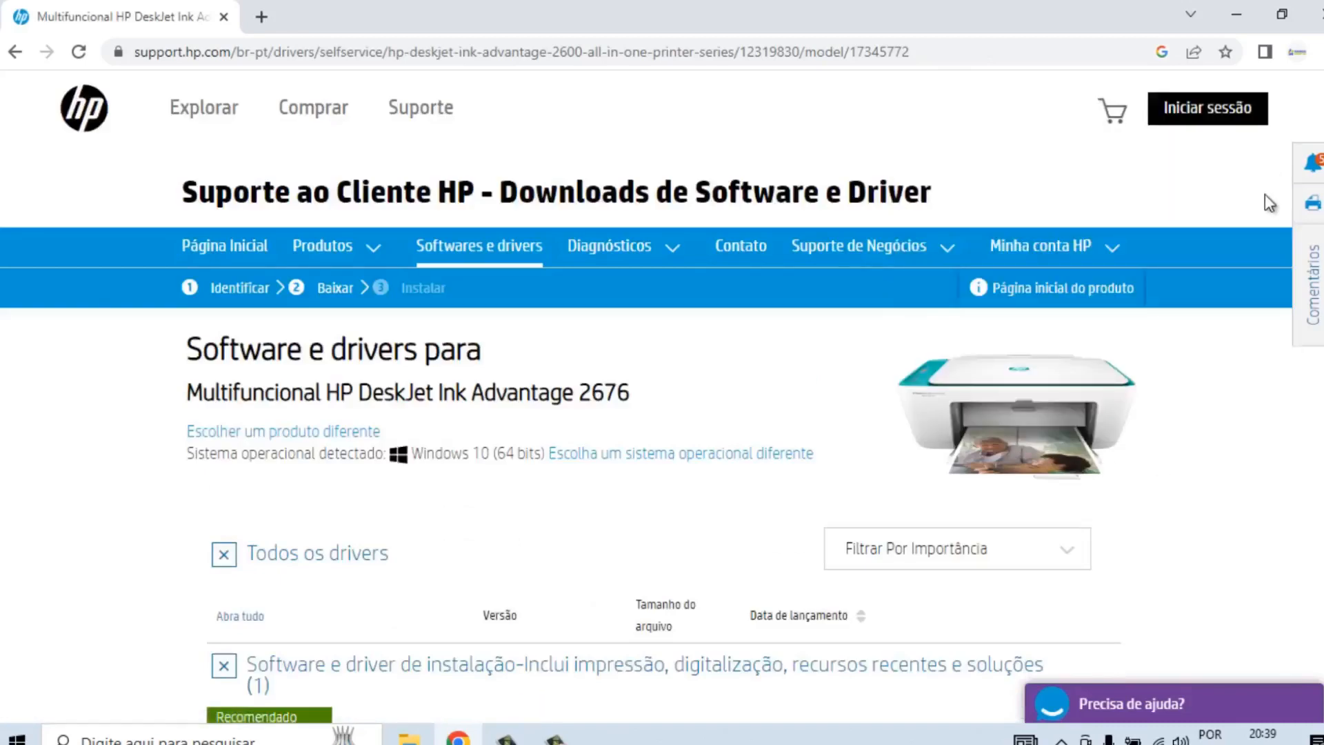
Step: Examine the Windows versions offered for the printer's drivers in the preferred operating system dialog, and close it without changing the selection
scroll(444, 363, down, 2)
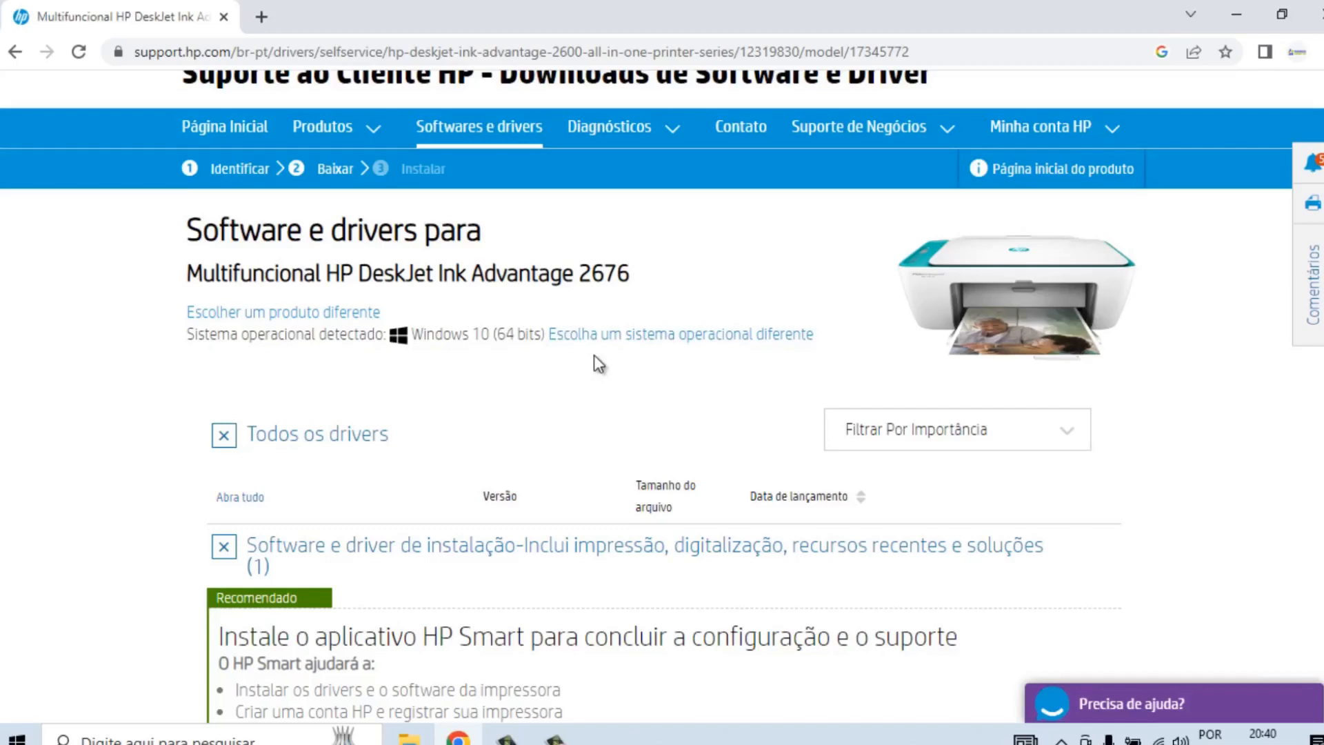
click(694, 345)
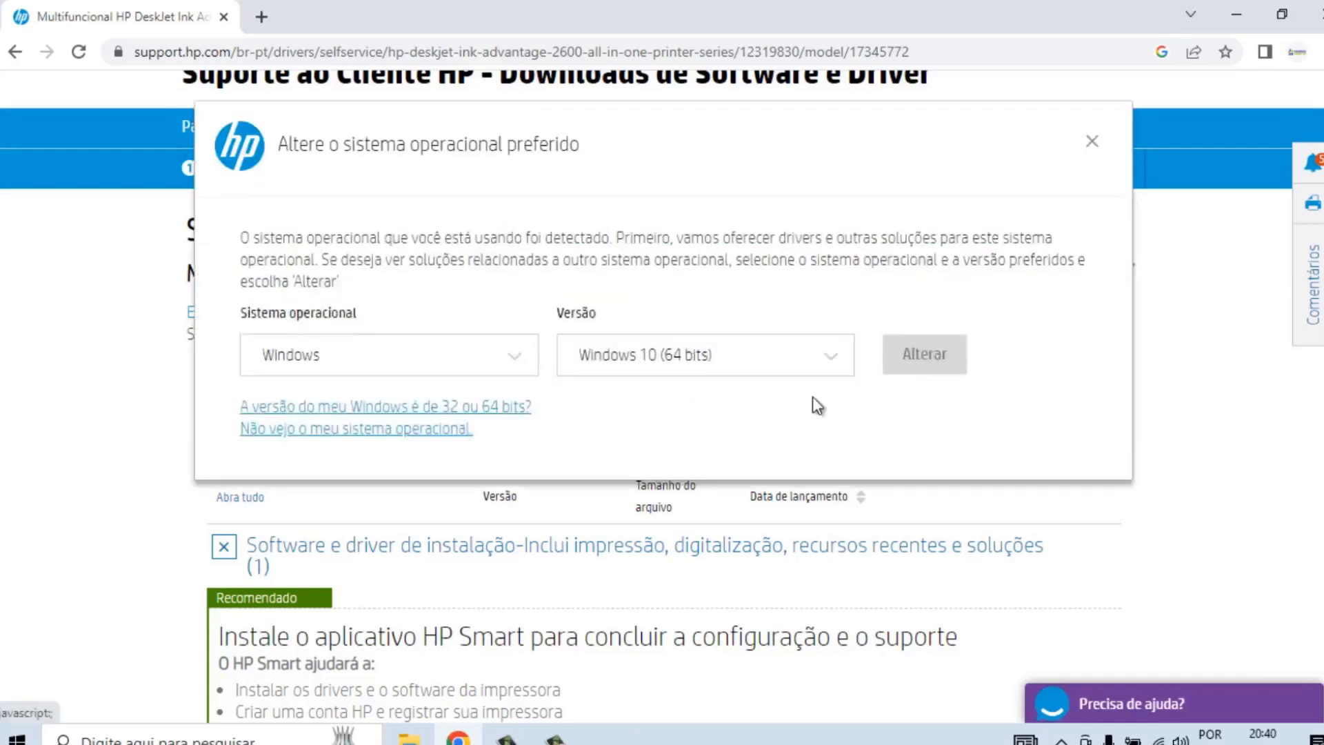
click(834, 365)
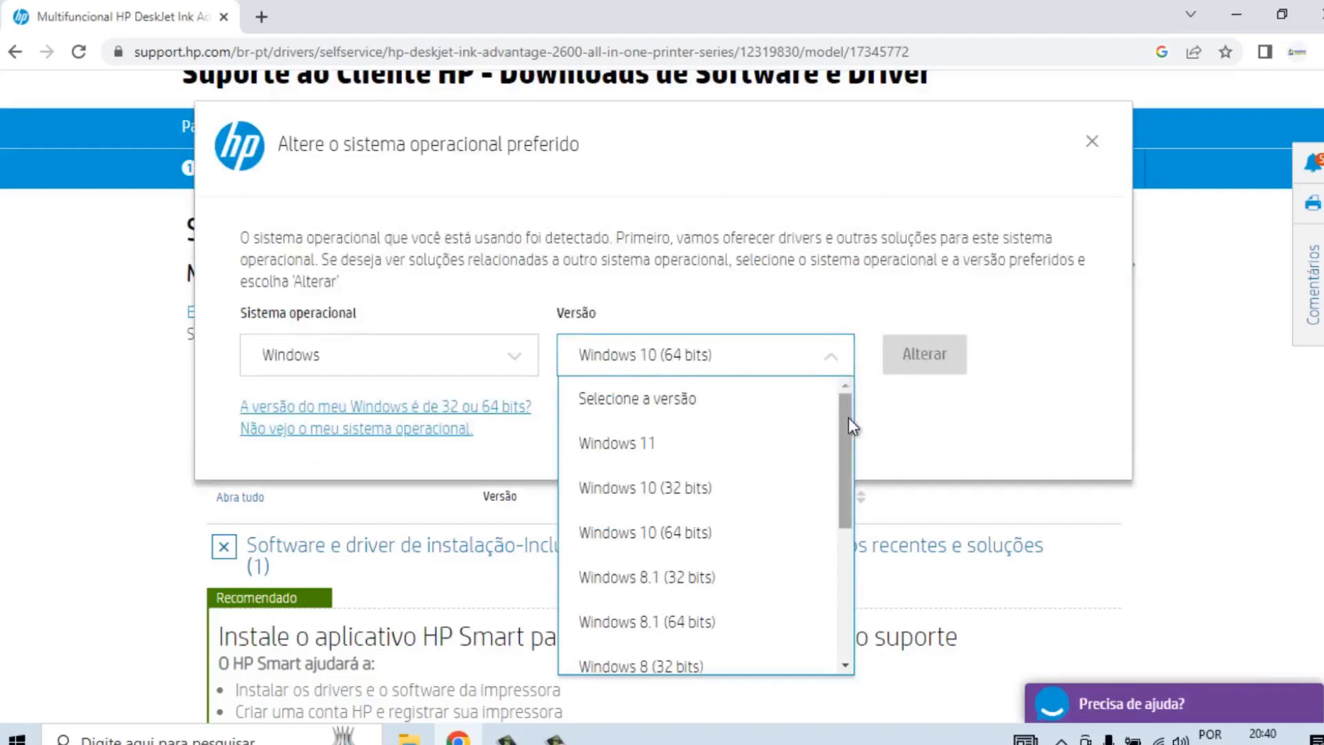
drag(848, 416, 850, 434)
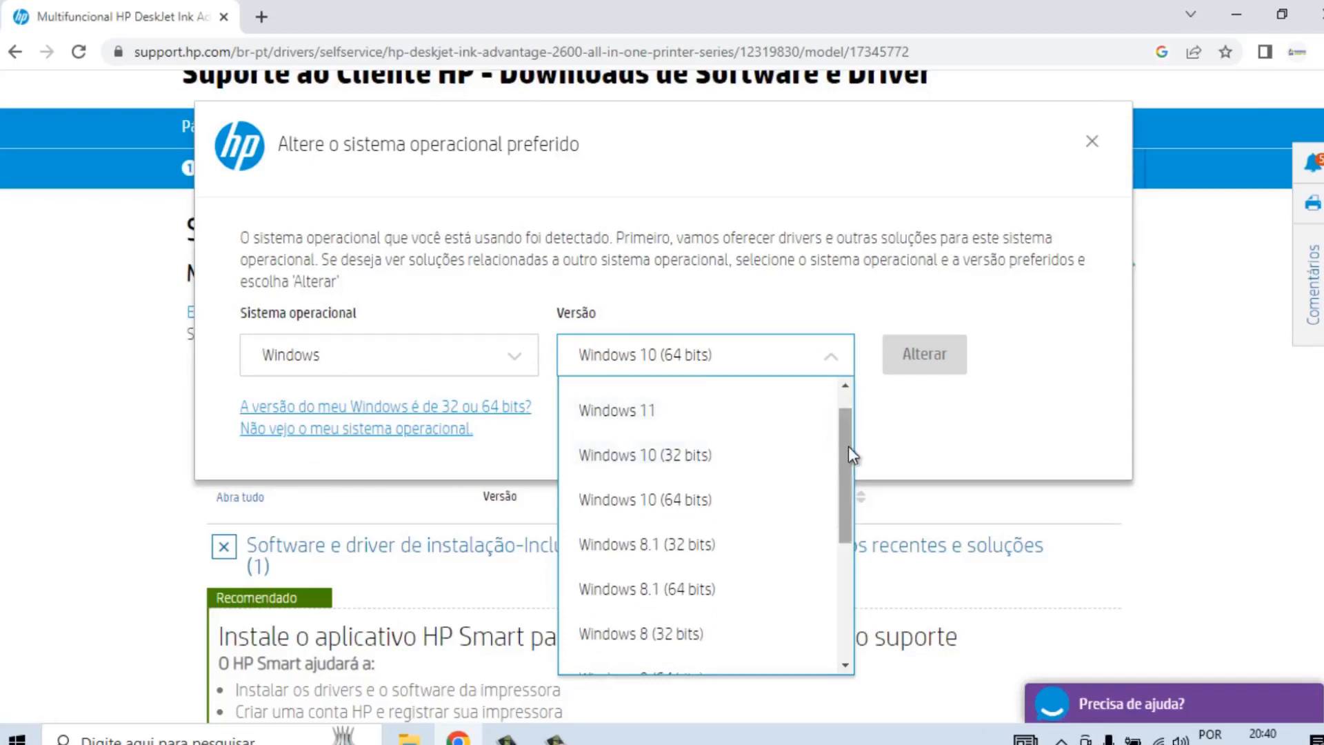
drag(848, 437, 850, 460)
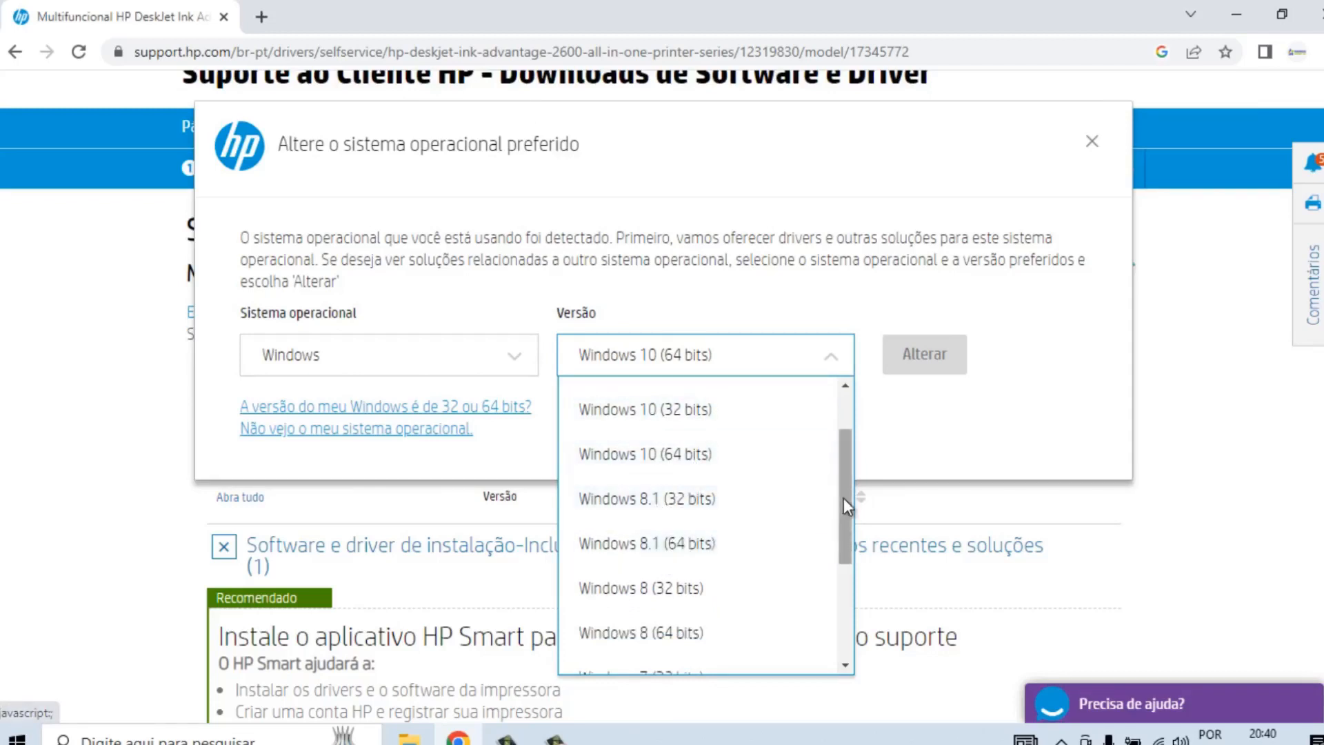
drag(847, 502, 849, 560)
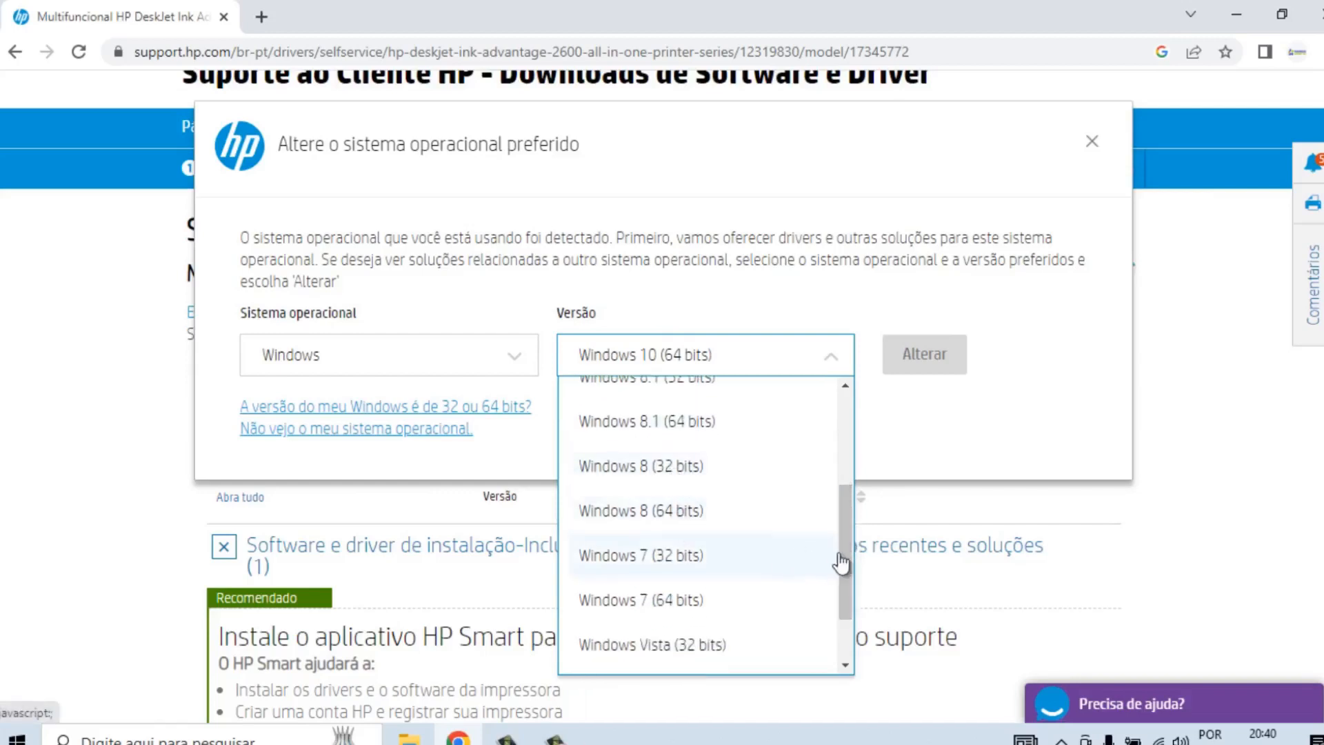
scroll(847, 563, down, 2)
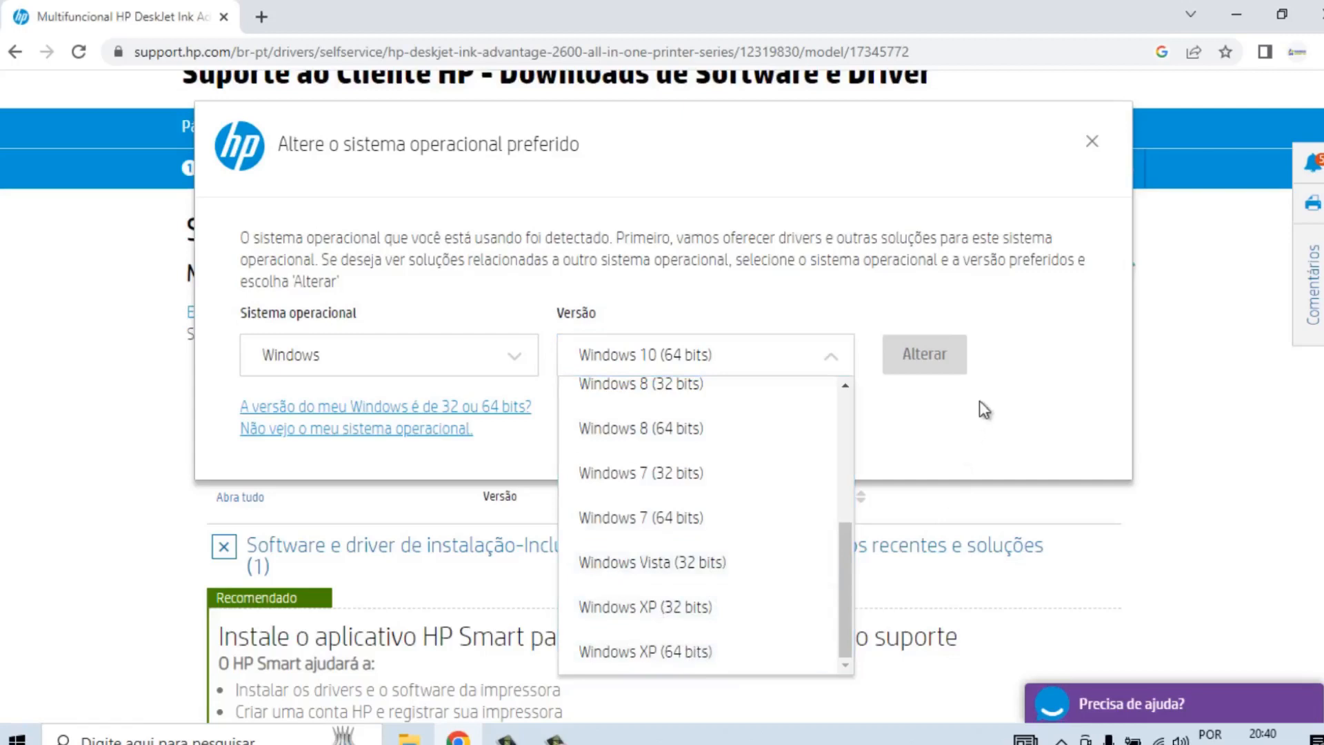
click(1008, 399)
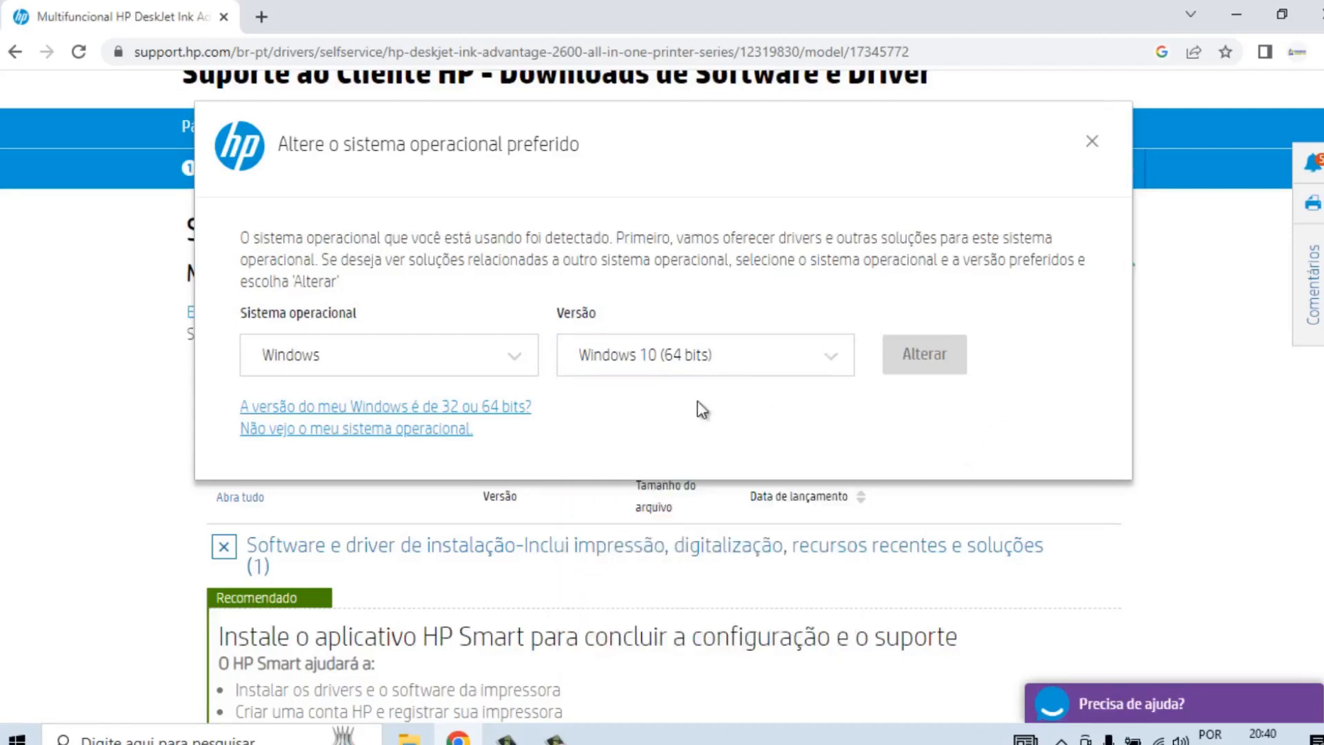
click(1092, 142)
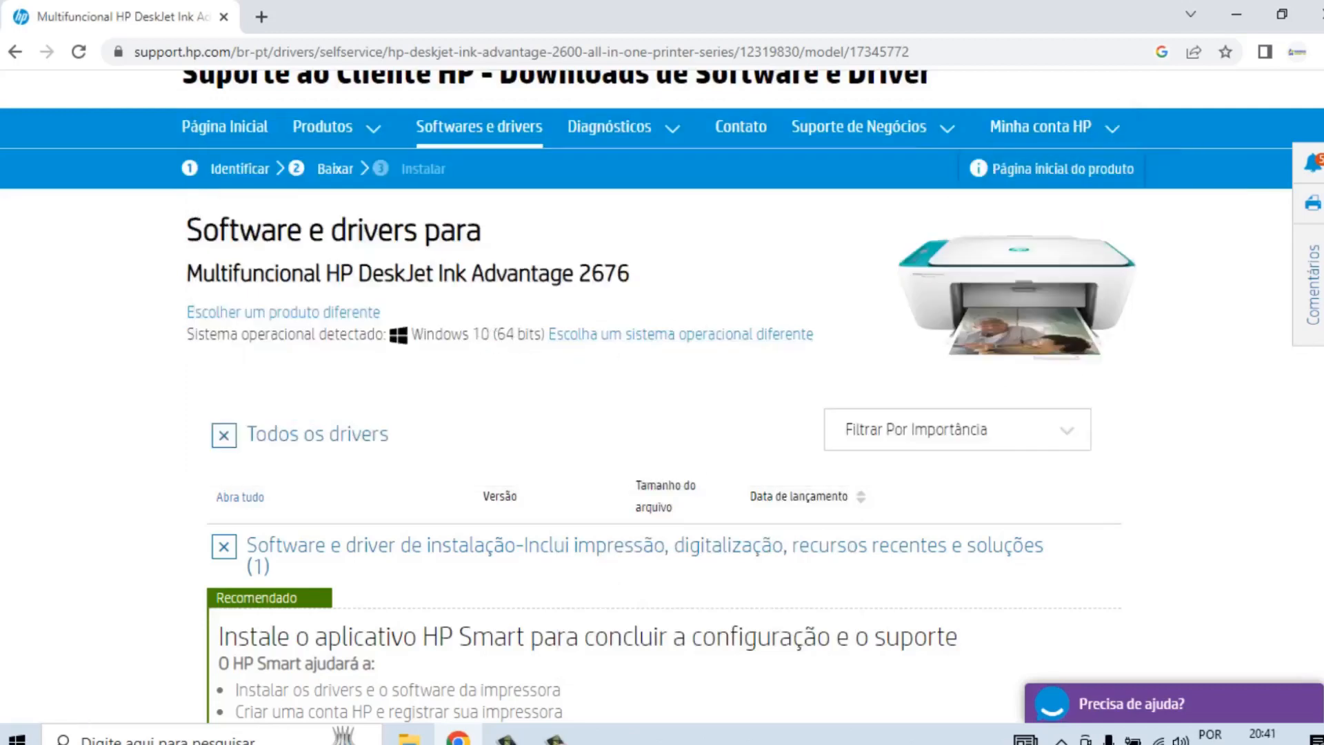
Step: Download the All-in-One HP DeskJet / Ink Advantage 2600 print and scan driver, version 43.4.2486, from the basic/complete driver section
scroll(662, 393, down, 5)
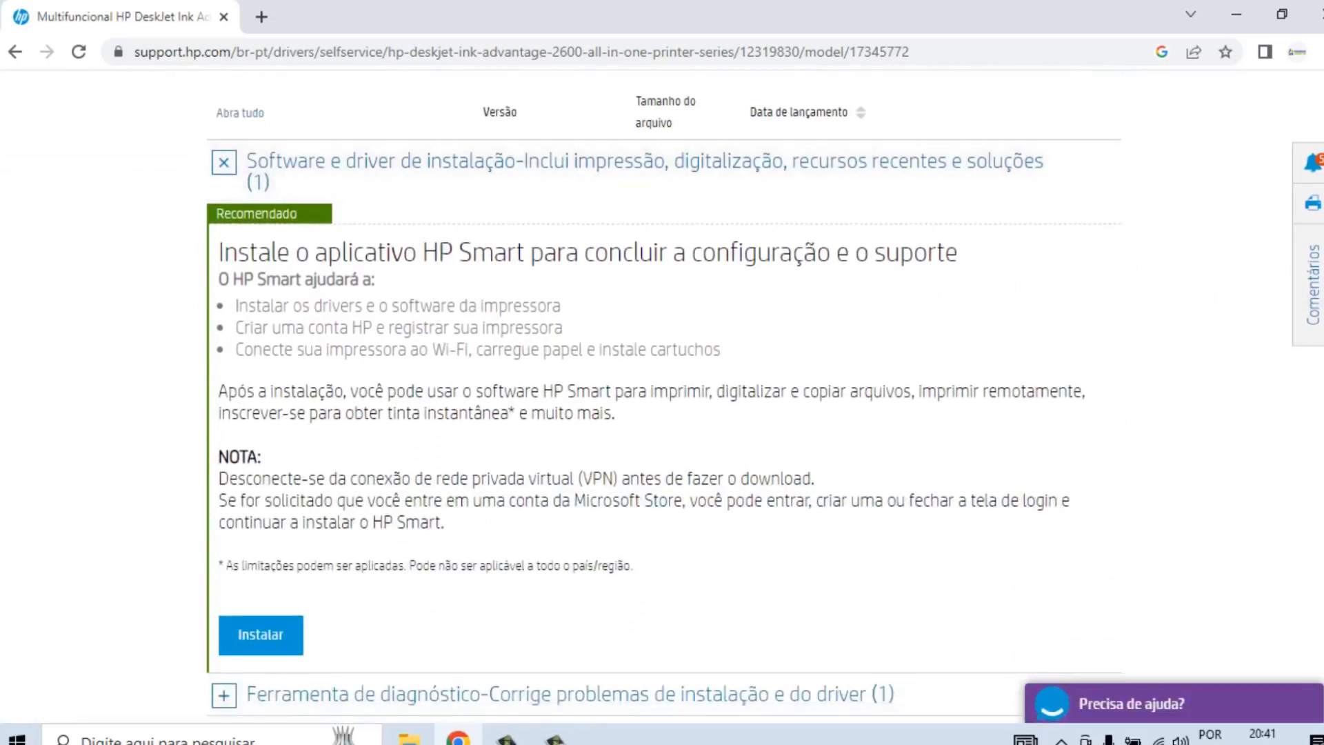
scroll(1271, 374, down, 3)
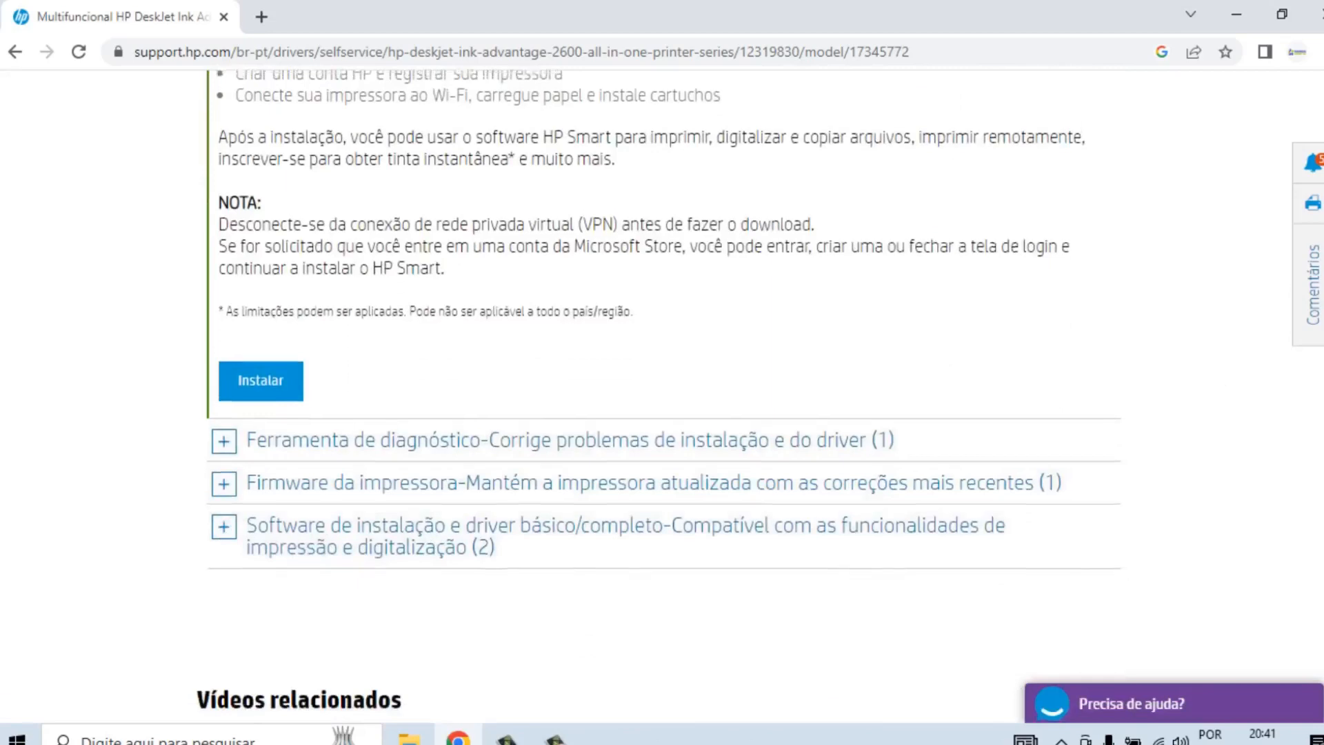
scroll(690, 441, up, 5)
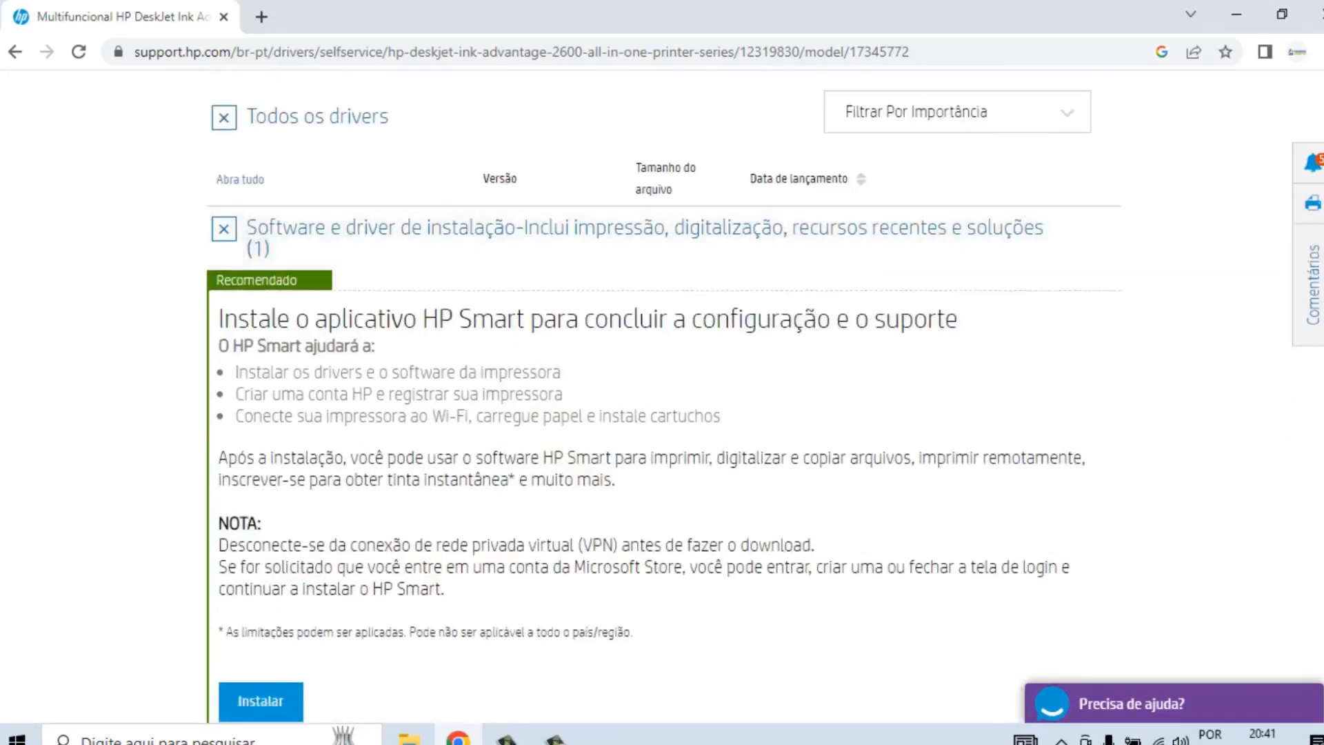
scroll(662, 400, down, 6)
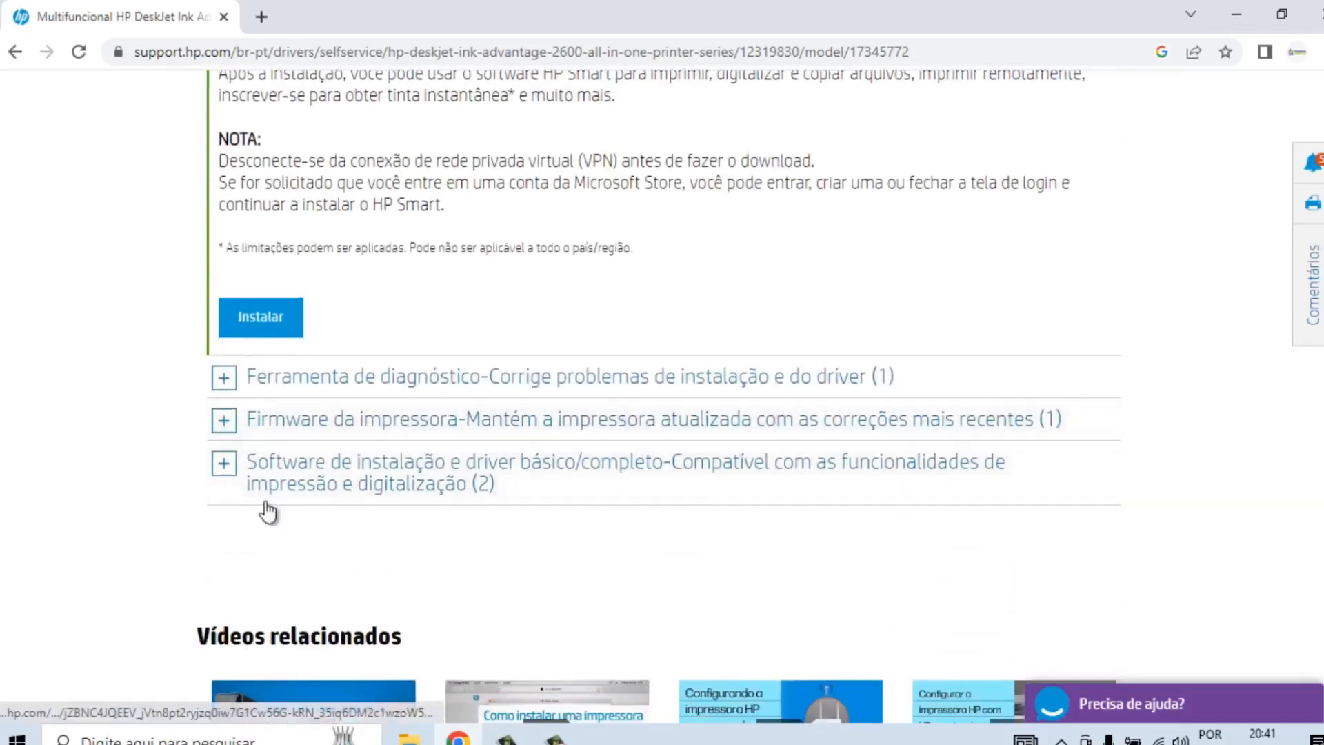
click(234, 471)
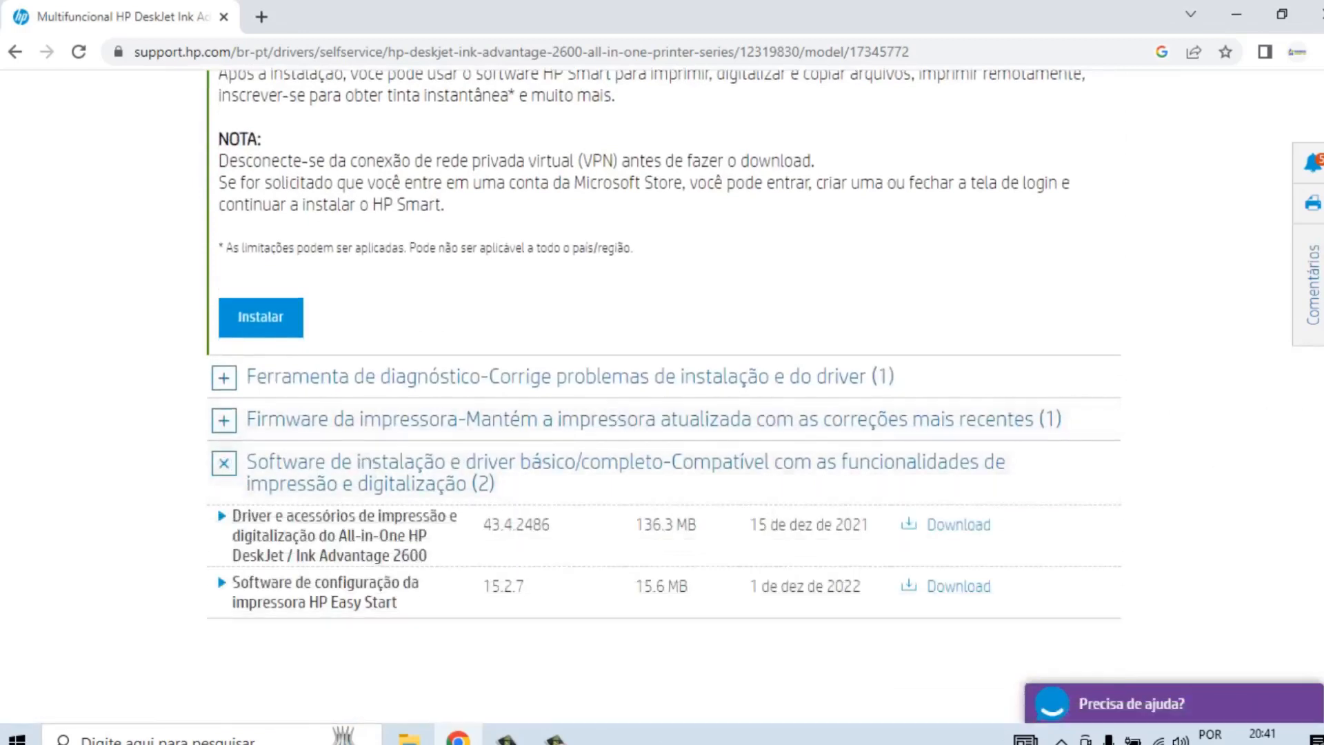
scroll(1320, 436, down, 2)
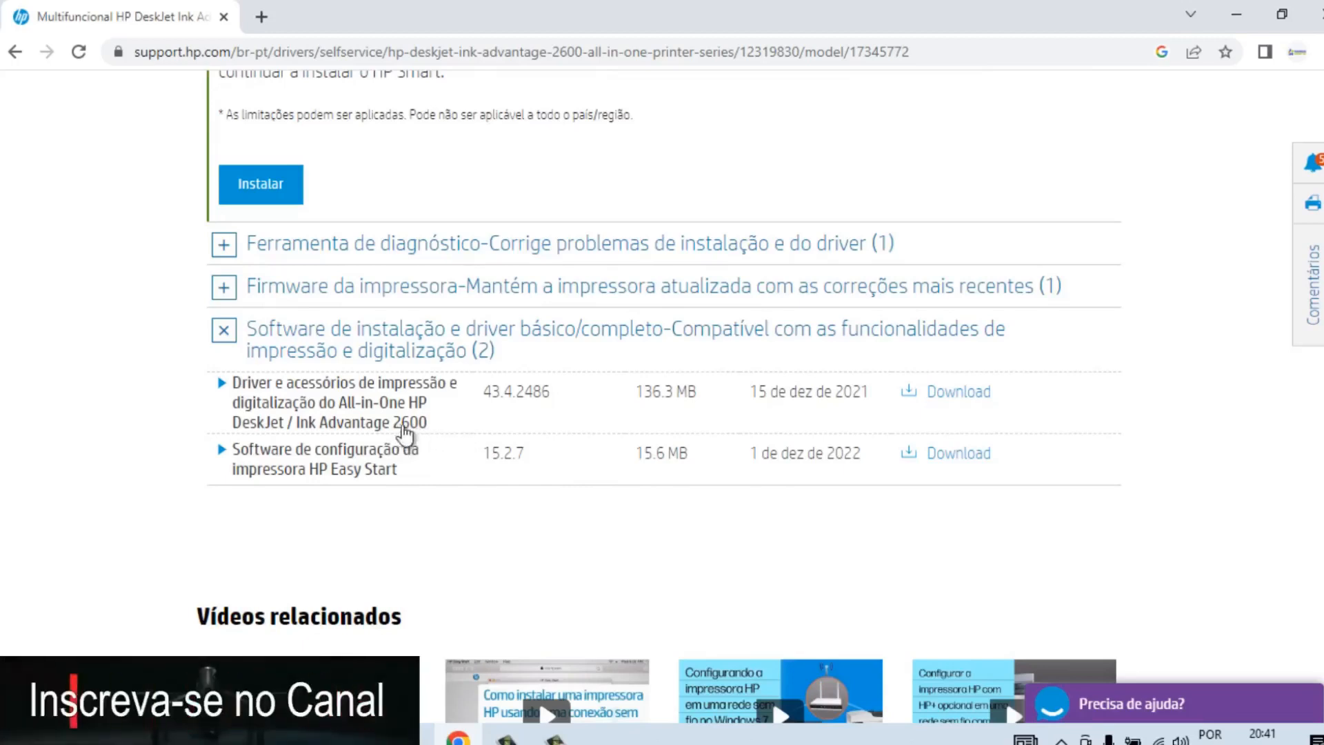
click(955, 393)
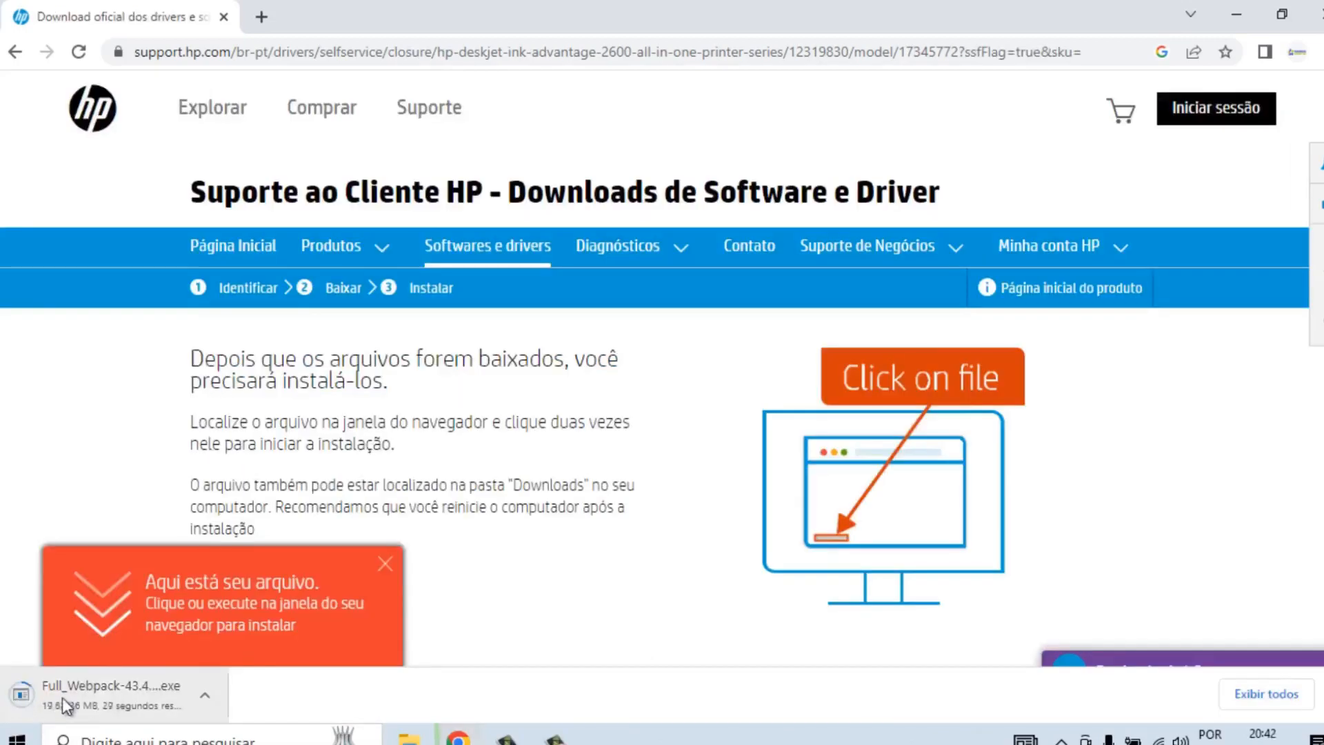
Step: Open the browser's full downloads list and remove every old entry, keeping only the Full_Webpack-43.4.2486-DJ2600 download
click(1270, 698)
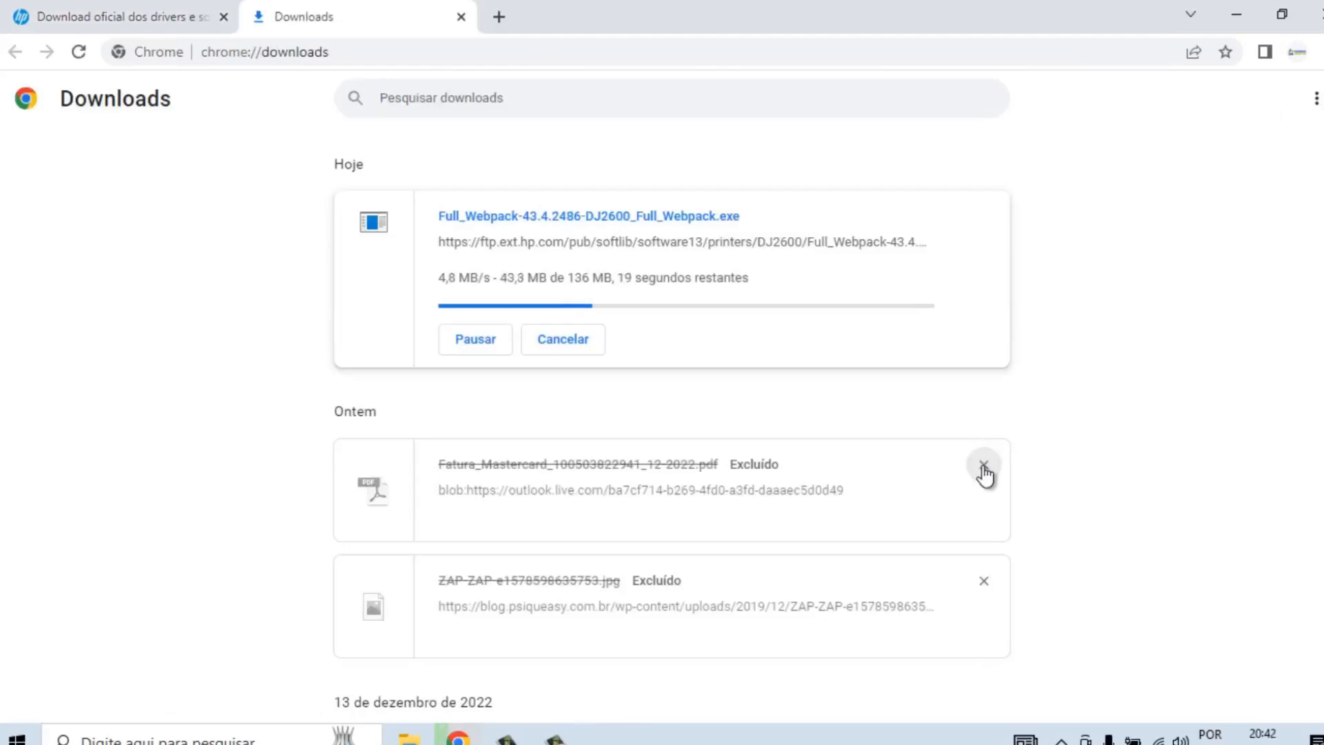
click(983, 466)
click(983, 467)
click(983, 467)
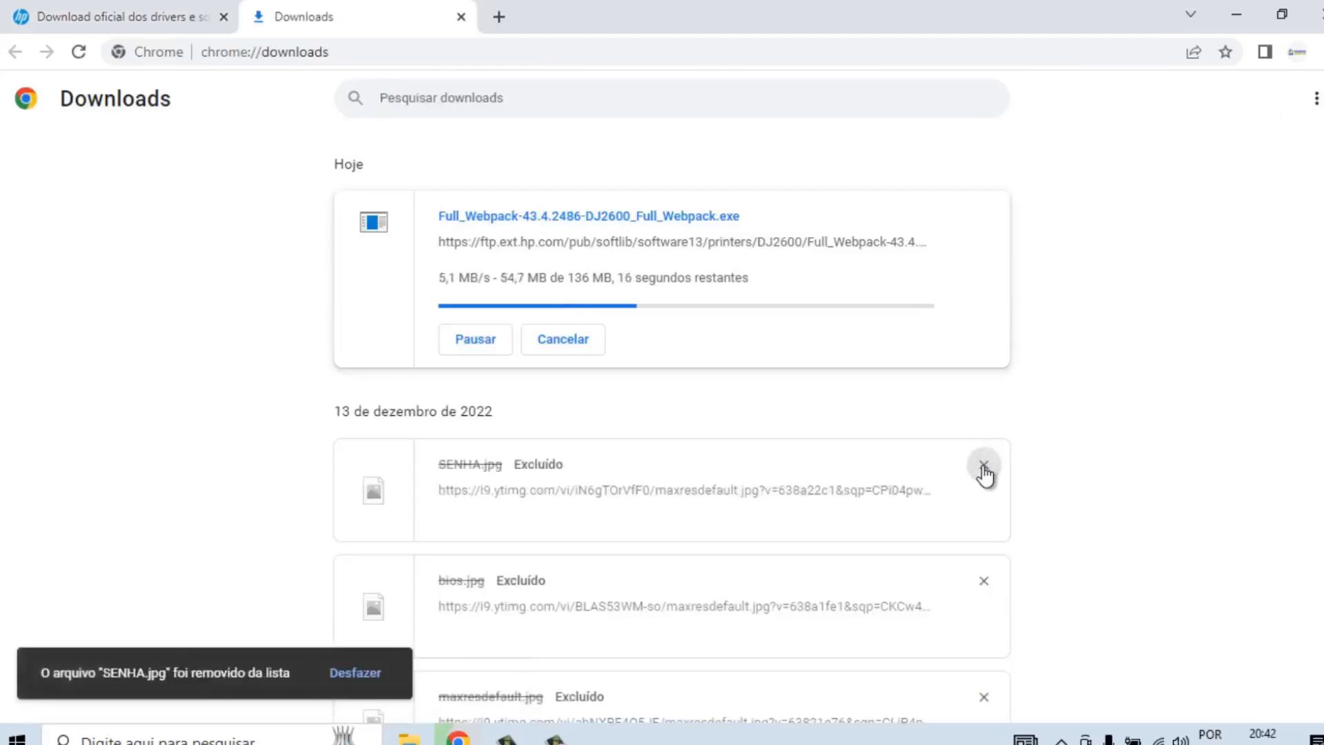
click(984, 467)
click(983, 466)
click(983, 467)
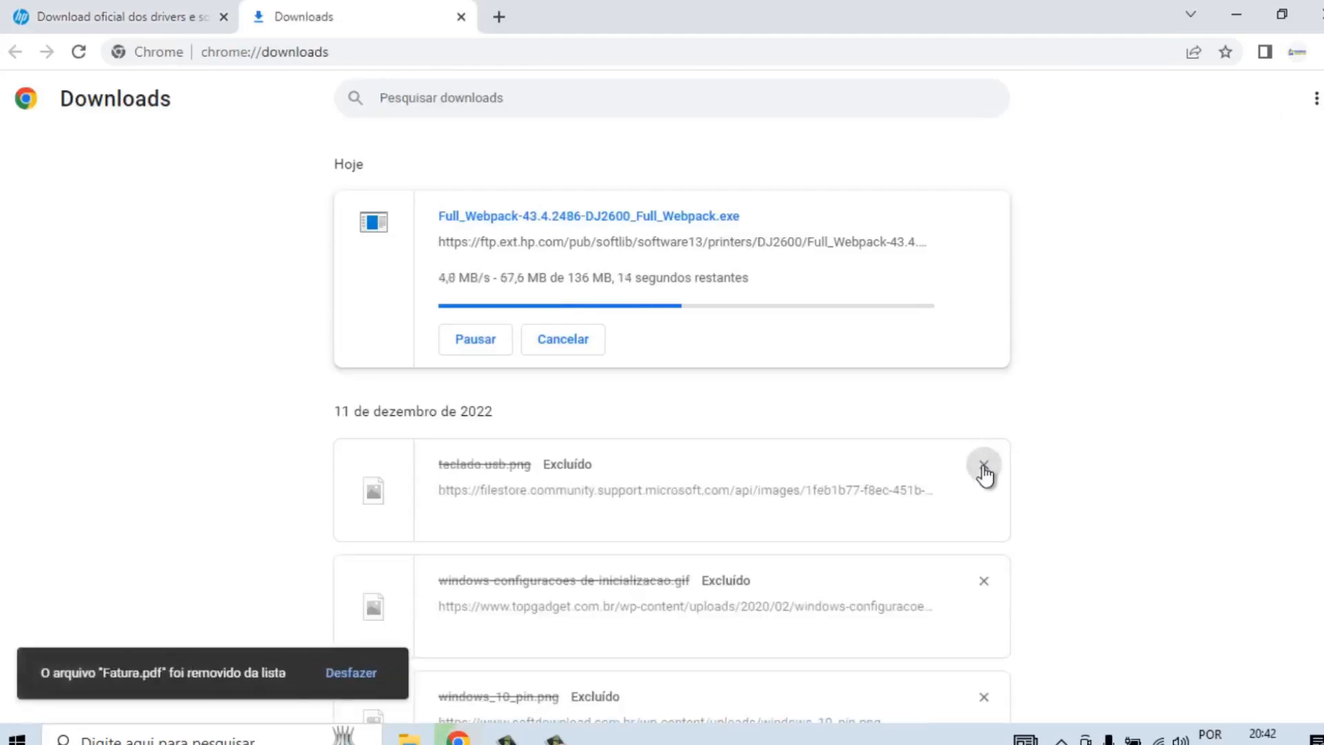
click(984, 467)
click(984, 466)
click(983, 467)
click(983, 467)
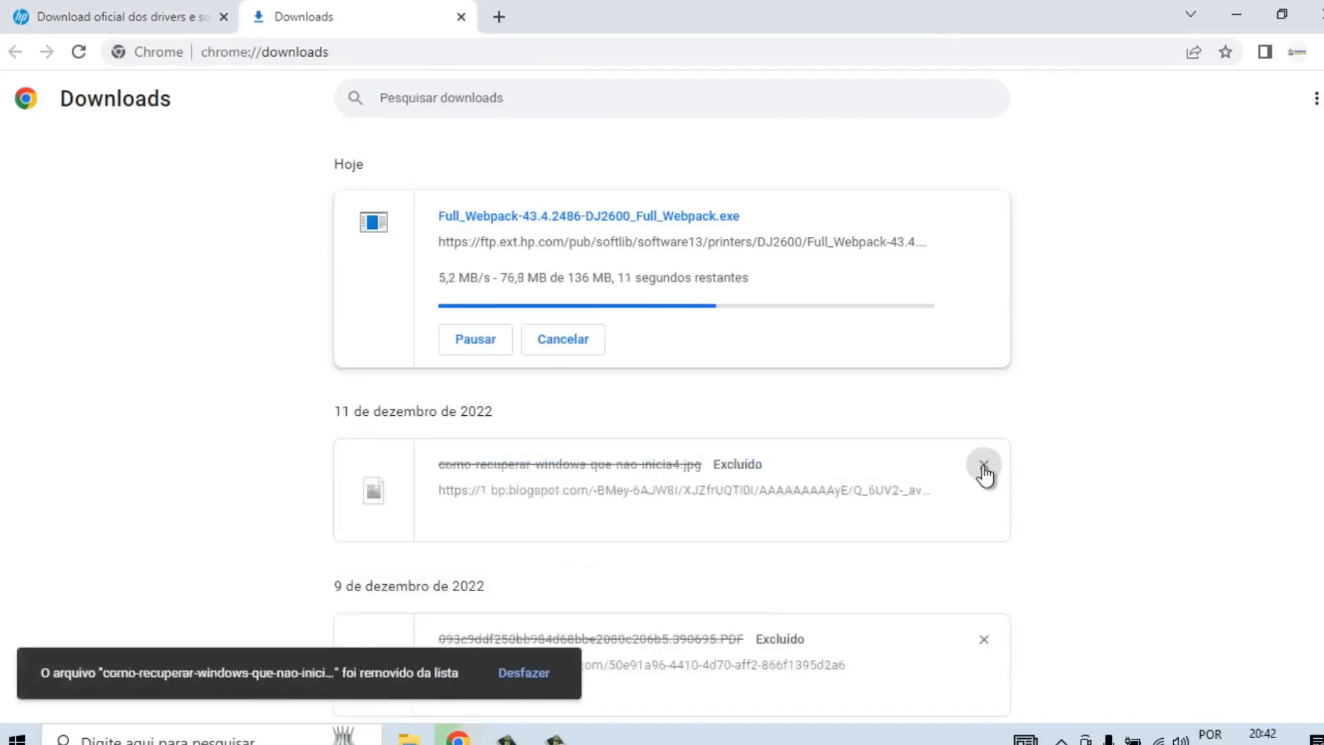
click(983, 467)
click(983, 467)
click(983, 467)
click(983, 467)
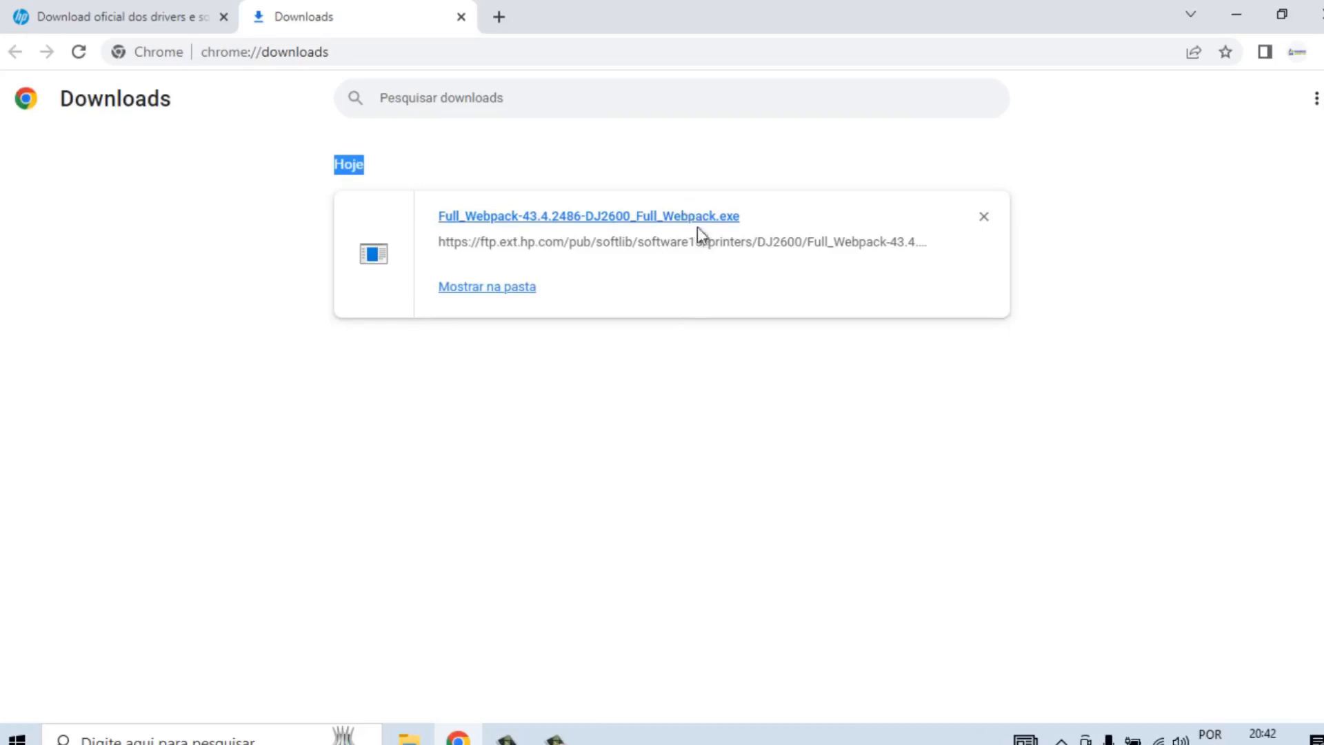
Step: Close the downloads page and the browser, and open the Downloads folder in a maximized File Explorer window
click(461, 16)
click(1312, 12)
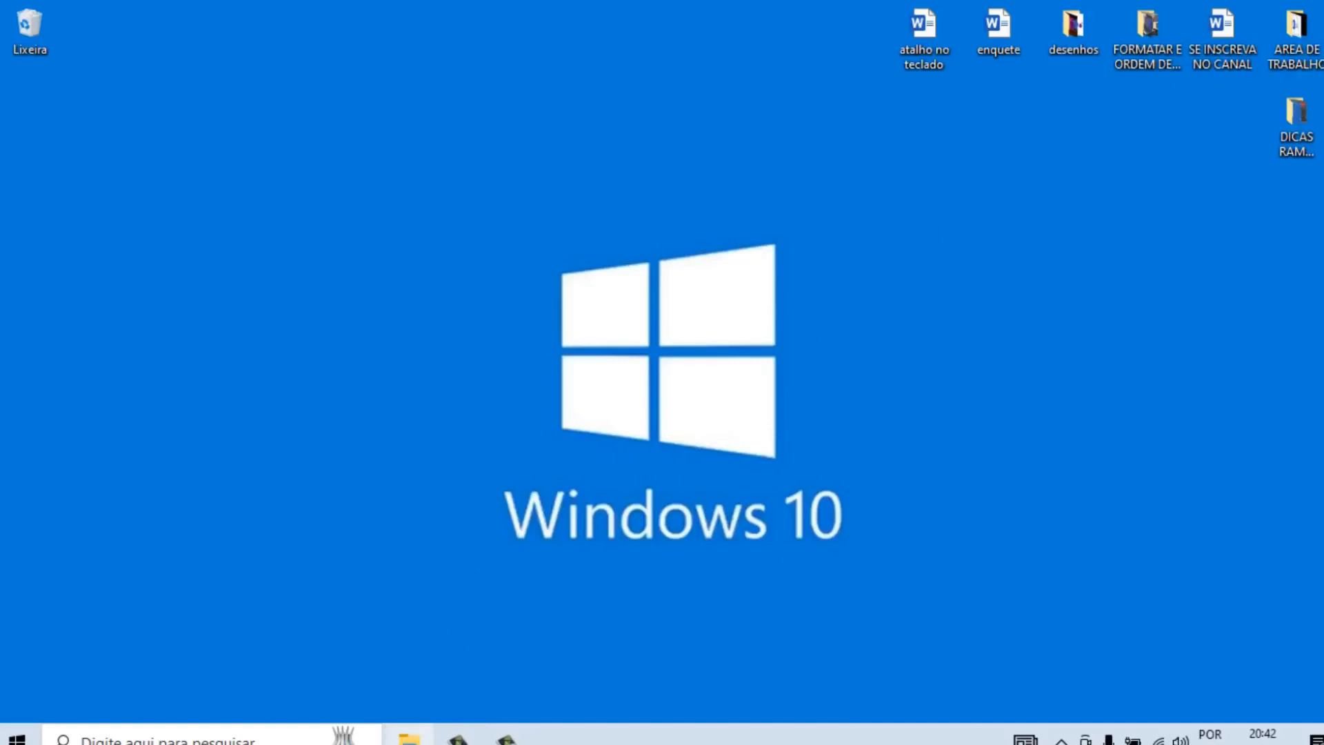
key(super+e)
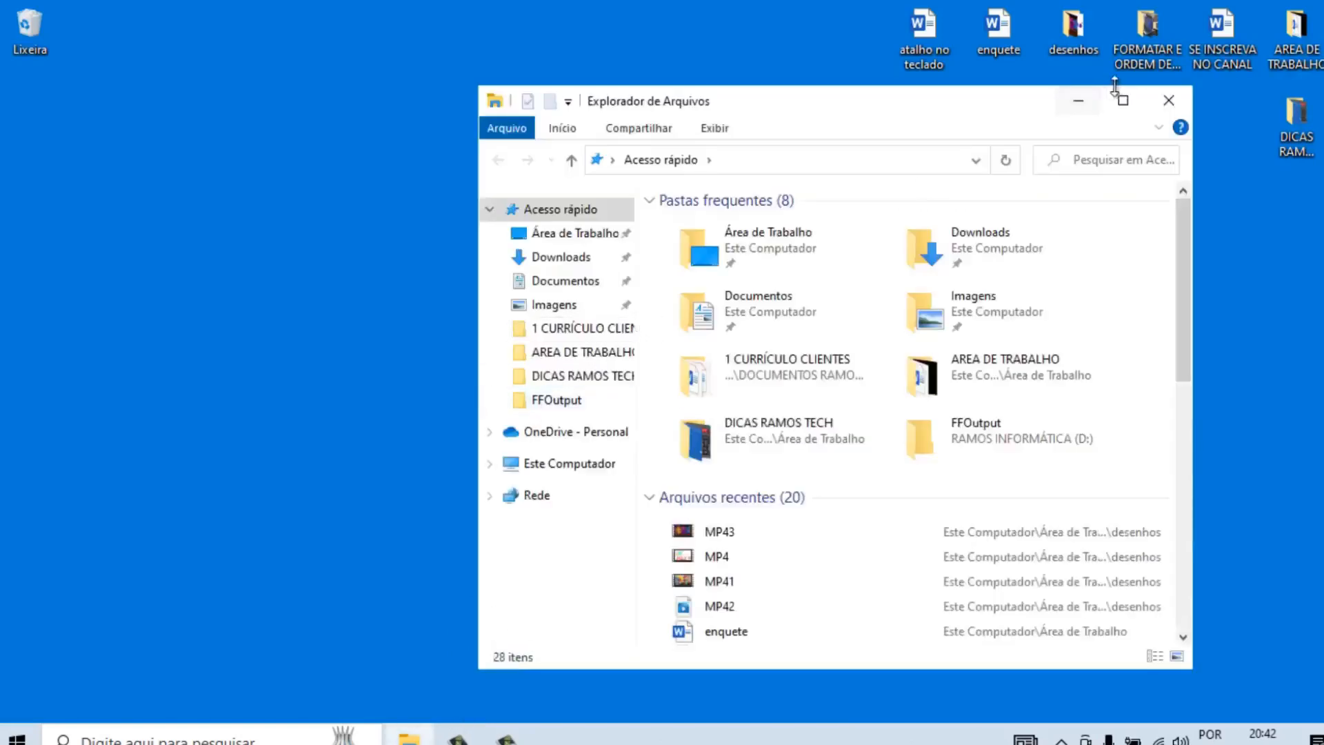
click(1123, 101)
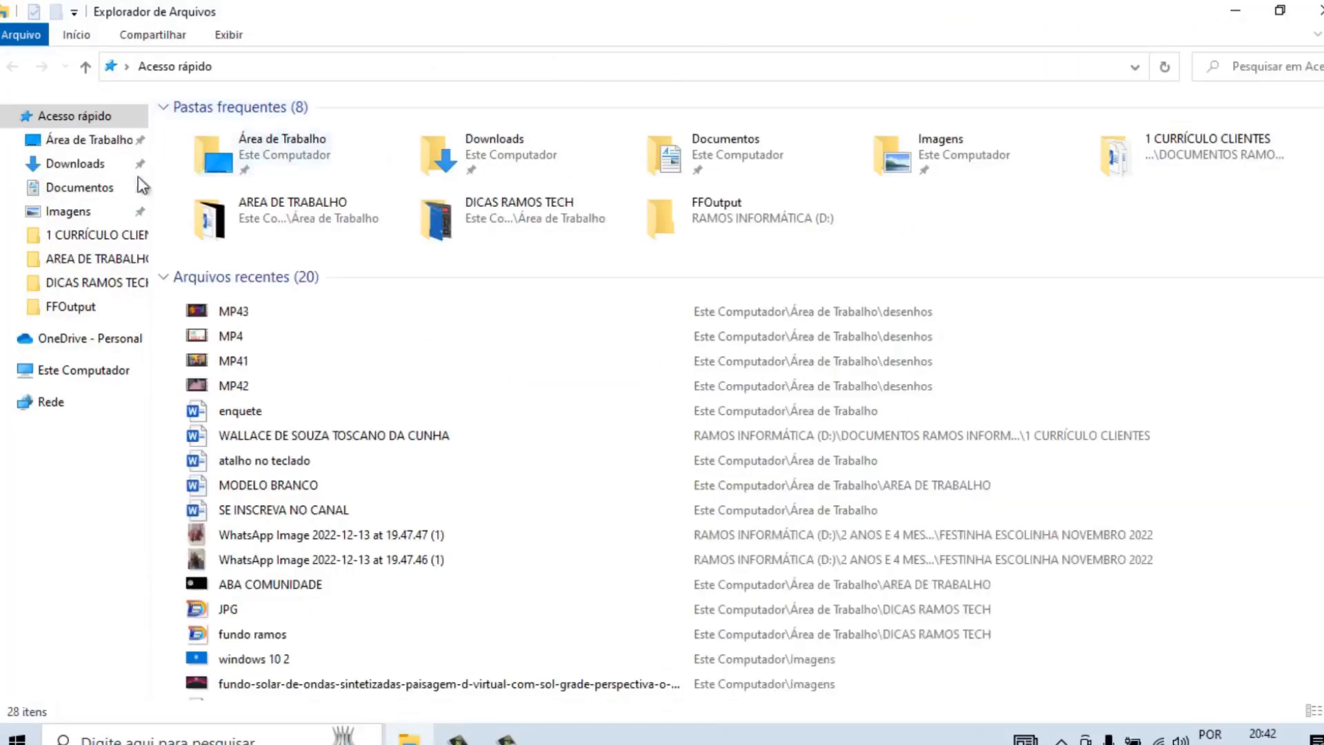
click(77, 164)
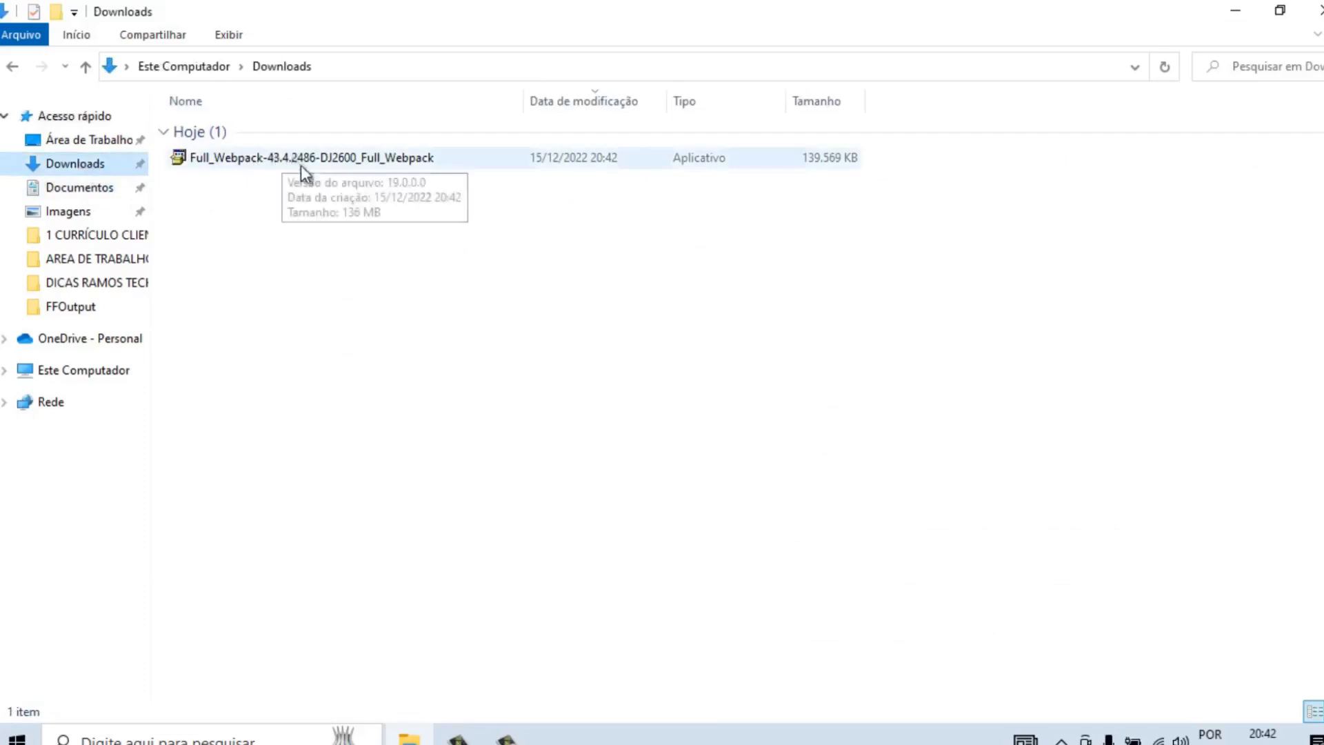
Step: Run the downloaded Full_Webpack-43.4.2486-DJ2600 installer, allow it past the security warning, and close the Downloads folder
click(336, 164)
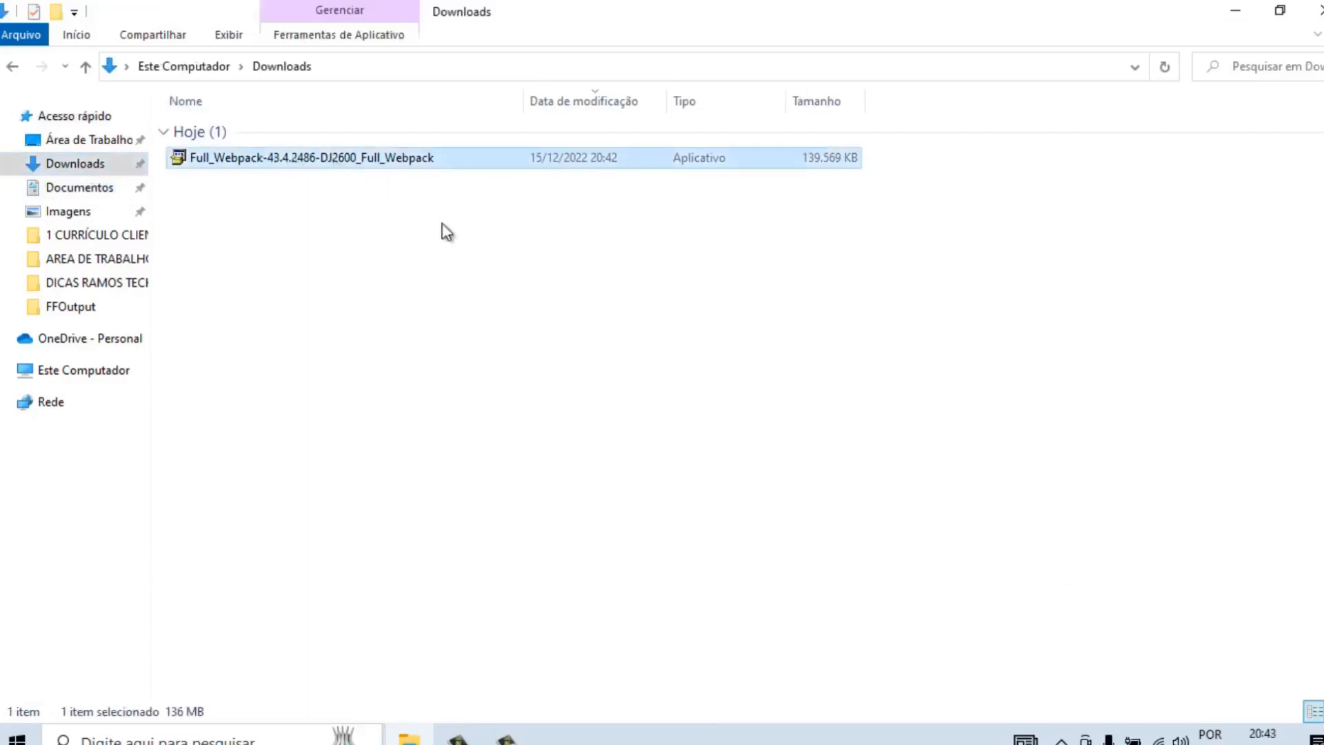
double_click(367, 164)
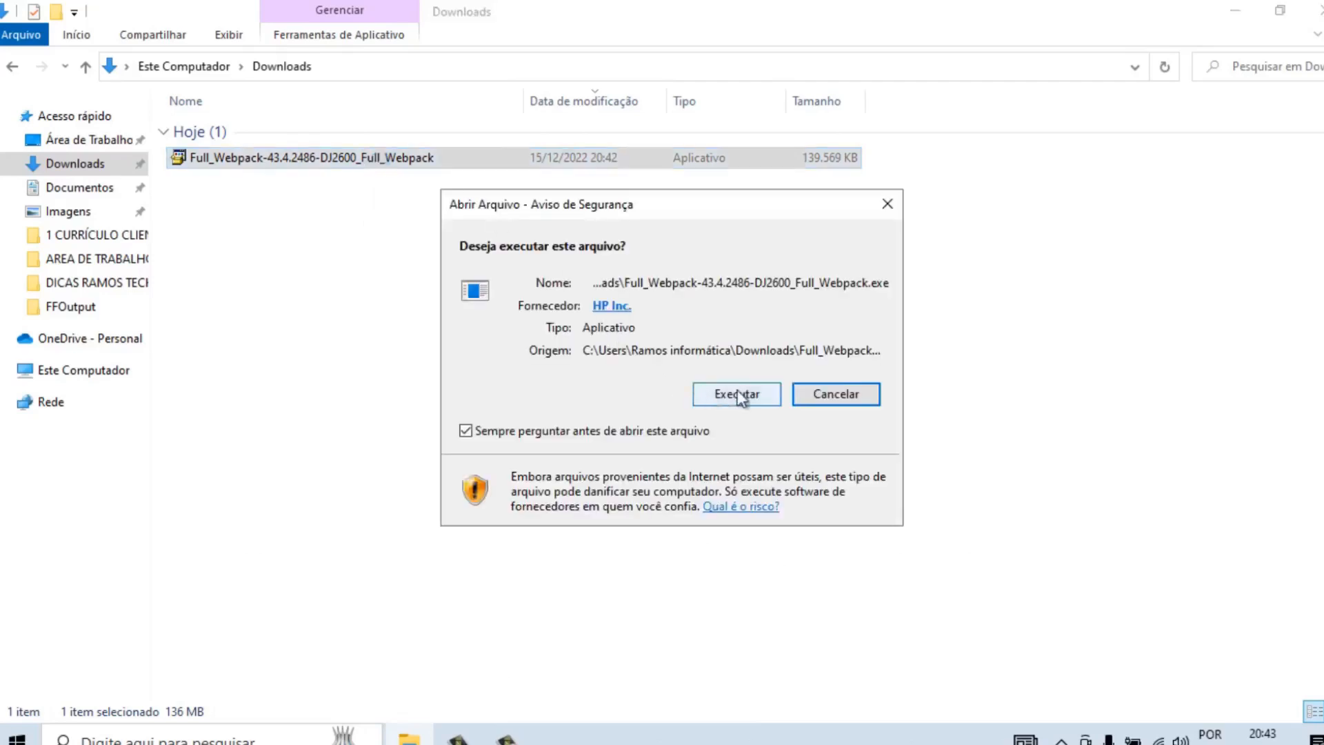
click(740, 396)
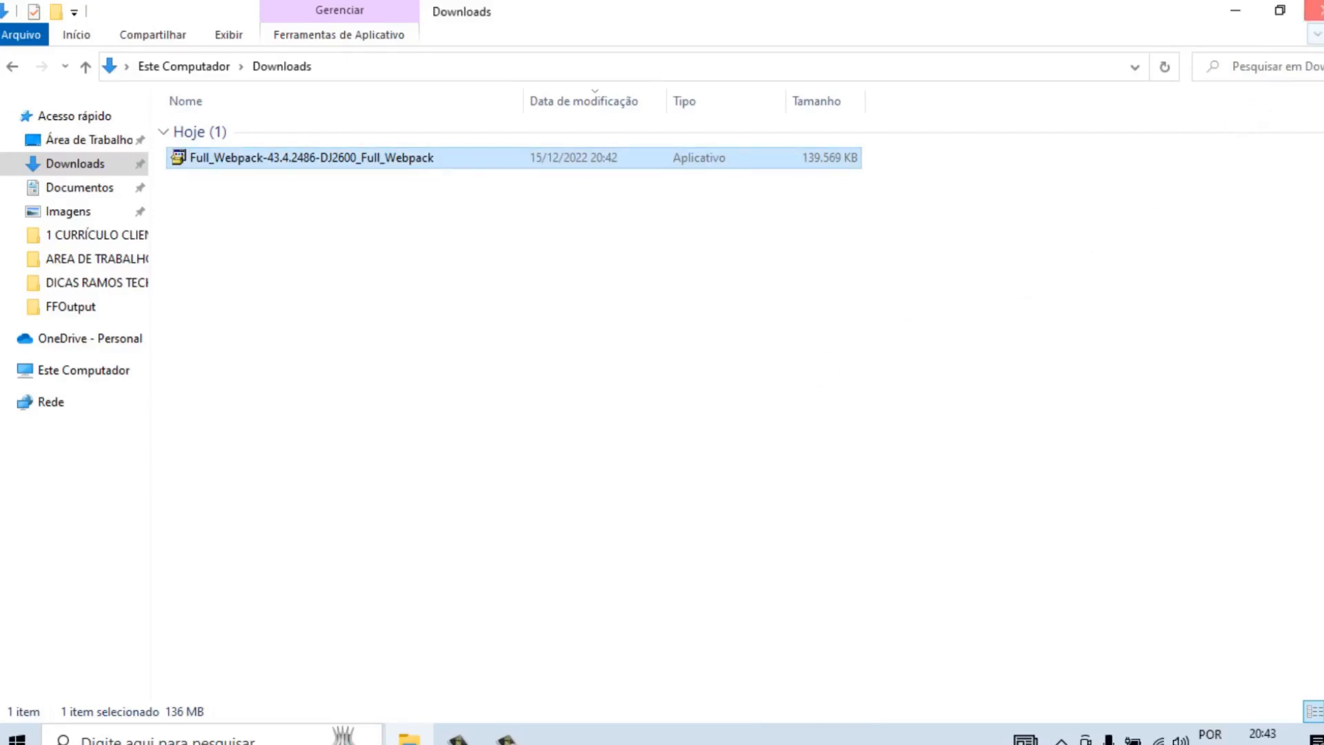
click(1313, 10)
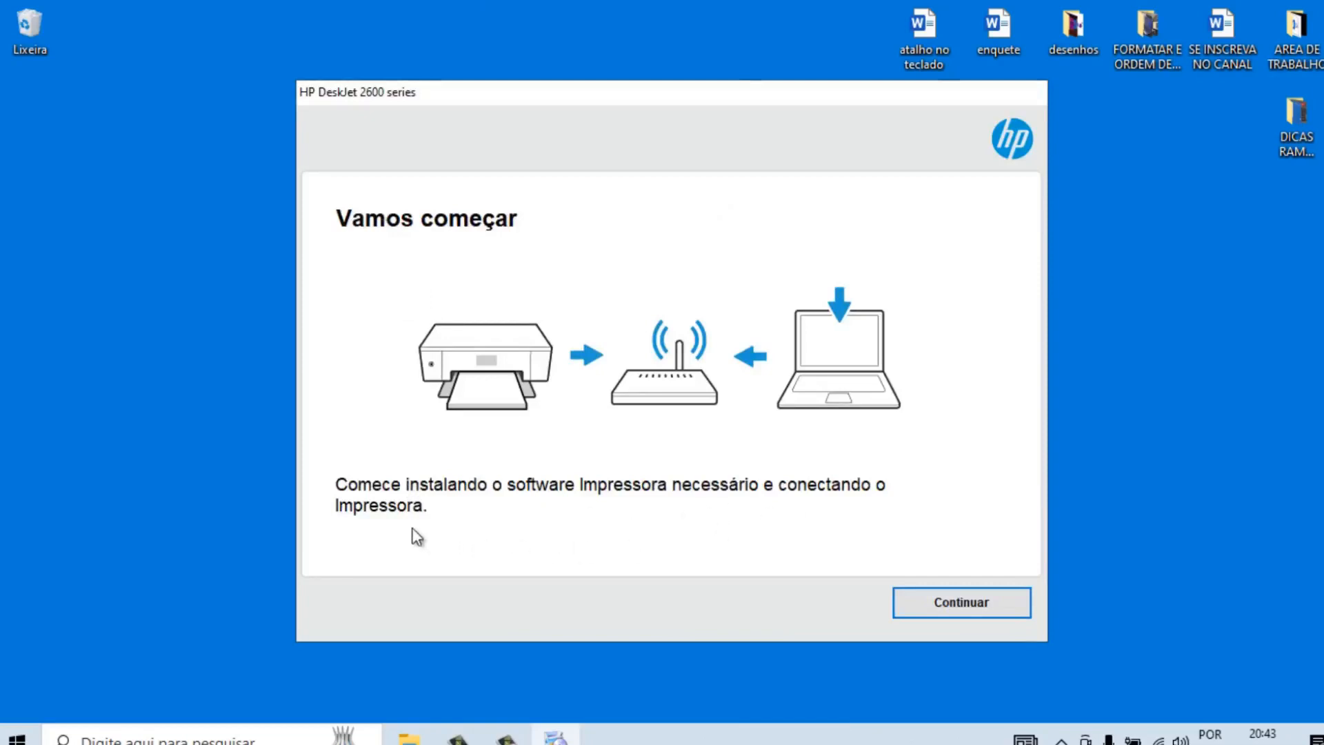
Step: Begin the HP DeskJet 2600 series setup with the recommended product improvement study included, and accept the installation agreements and settings
click(988, 605)
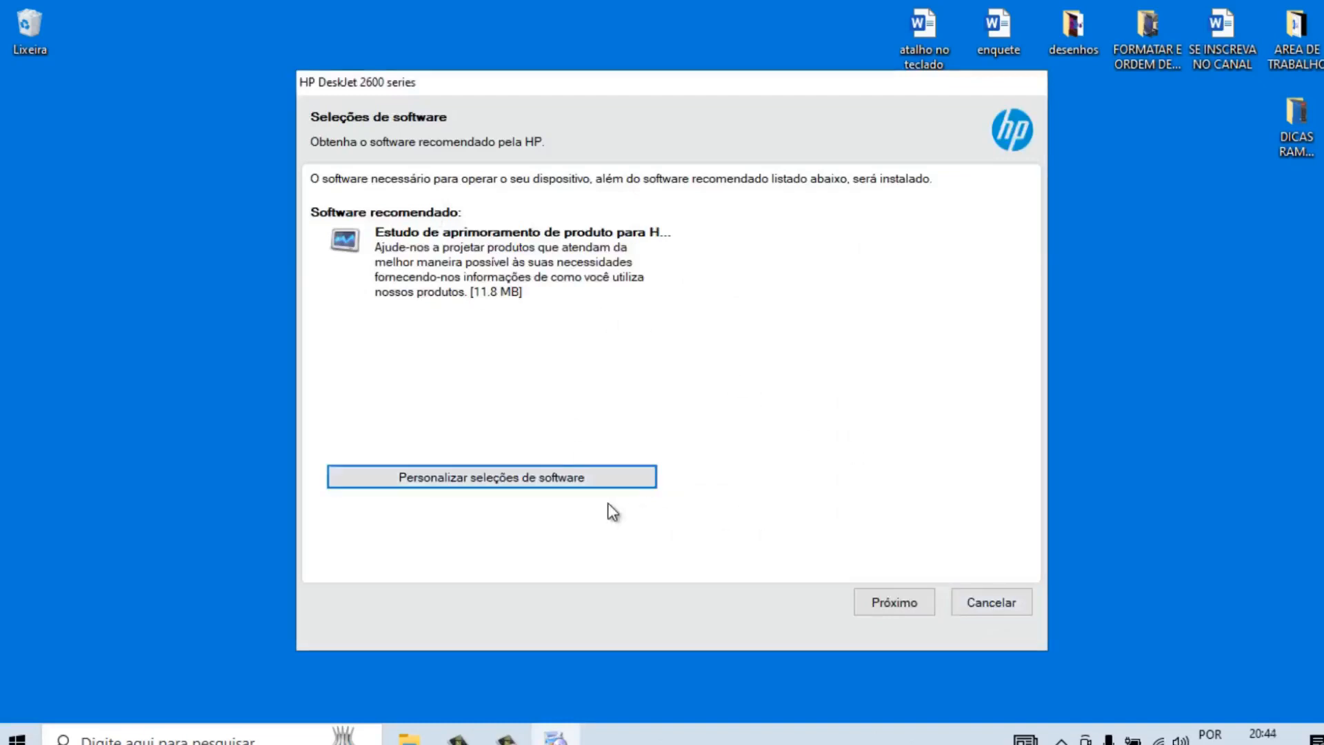
click(495, 479)
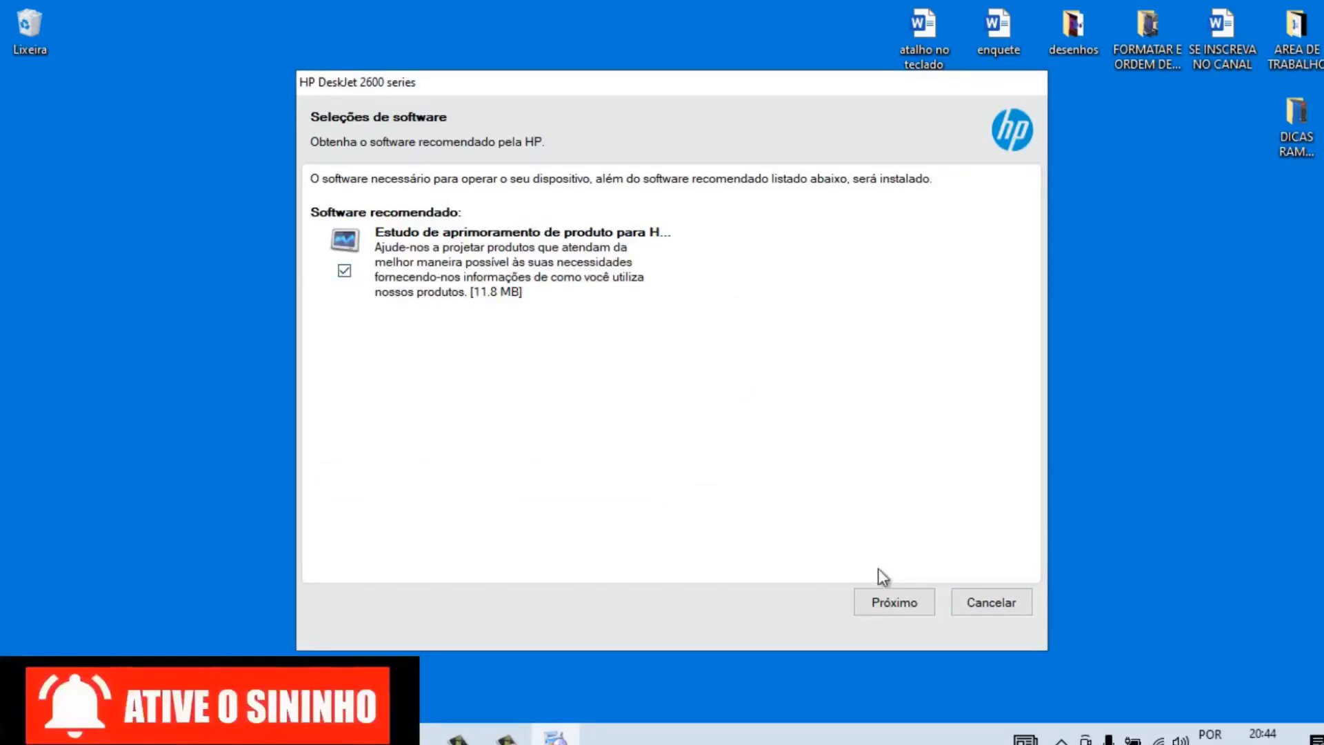
click(899, 604)
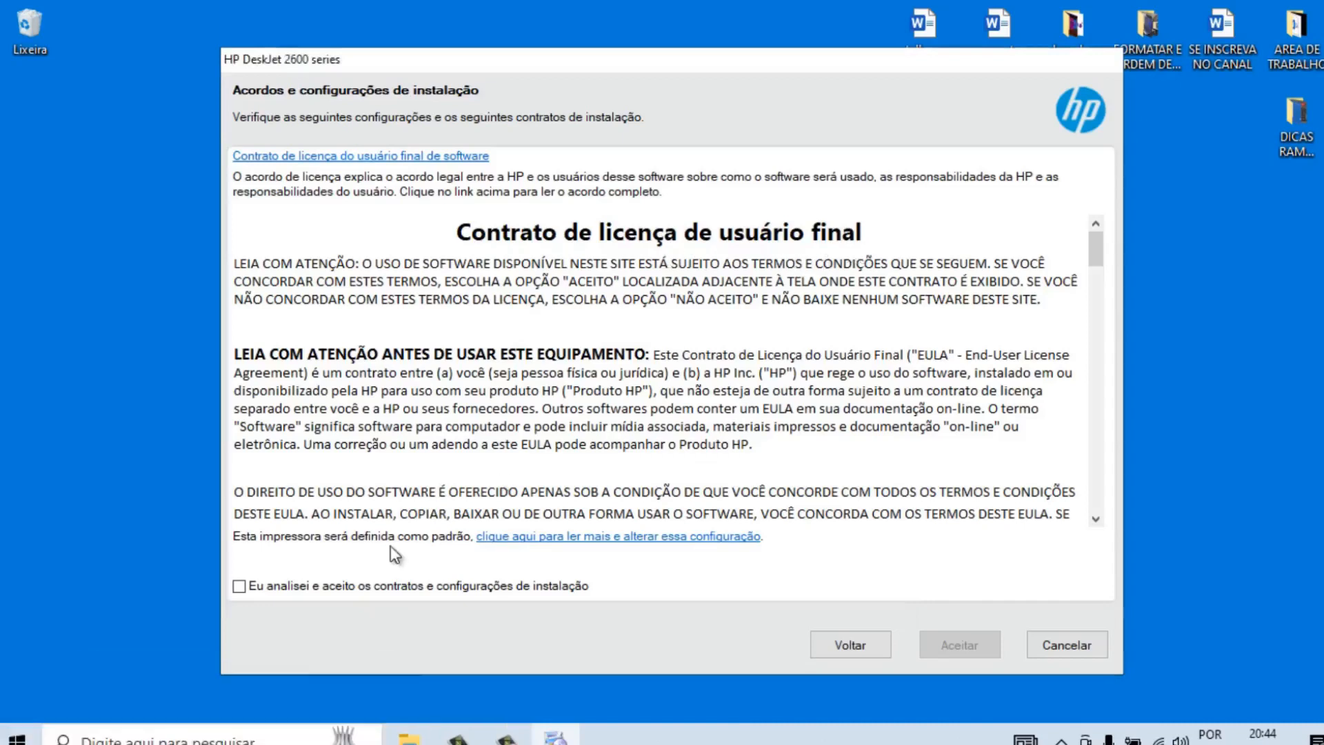
click(239, 587)
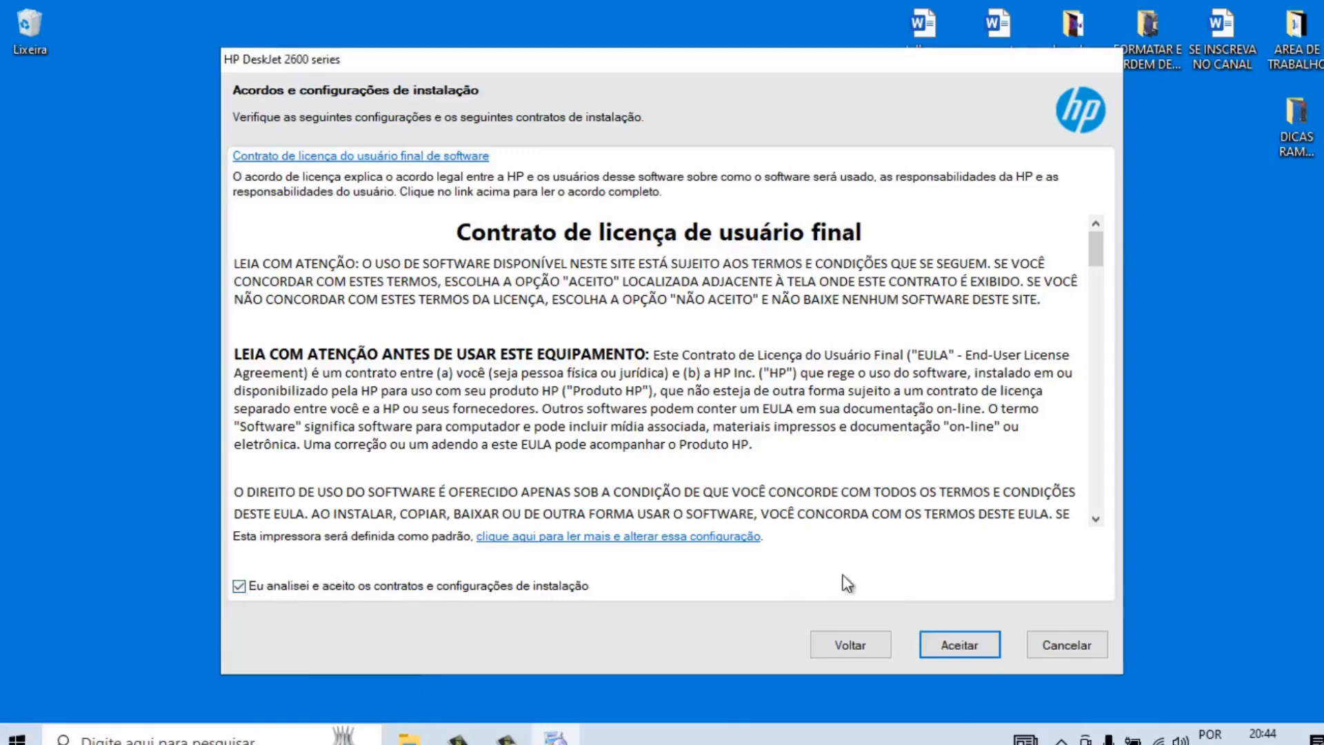
click(963, 644)
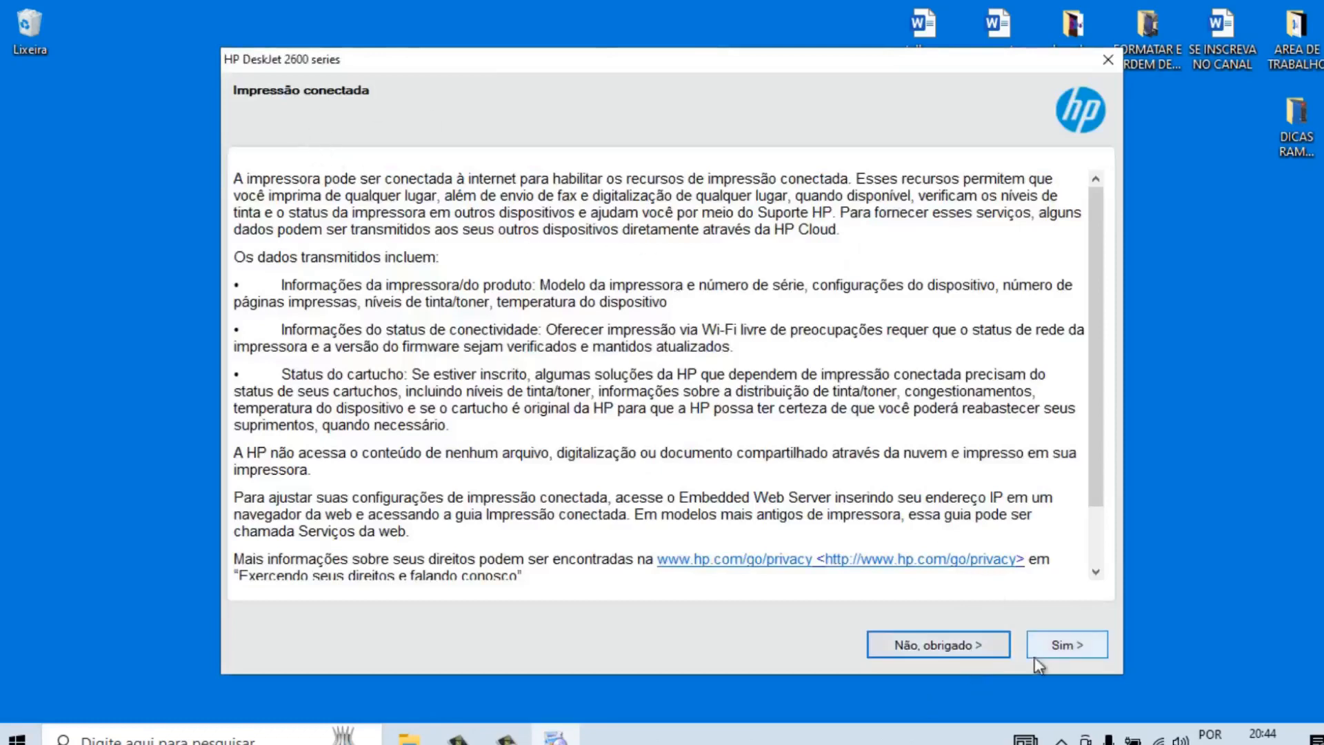
Step: Agree to connected printing and to printer and application data analysis, with firmware updates set to Atualização automática (recomendada)
click(1062, 648)
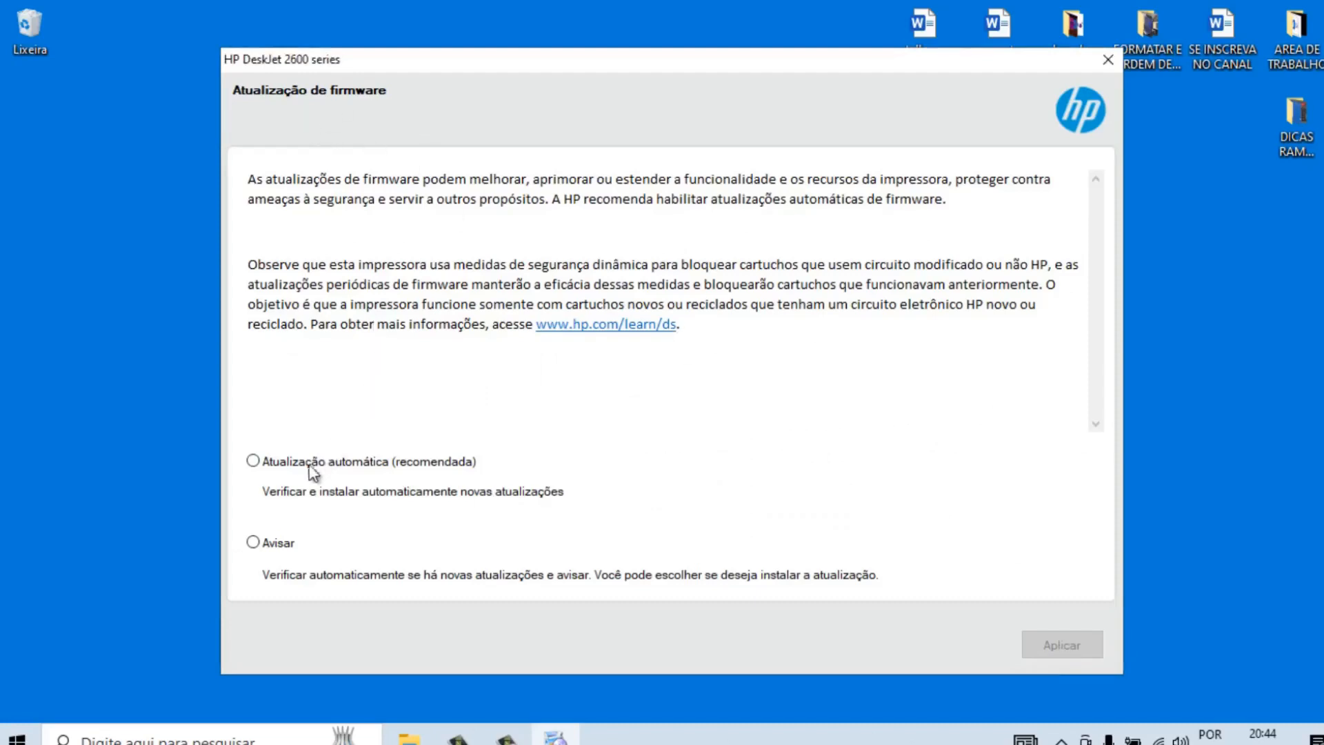
click(253, 465)
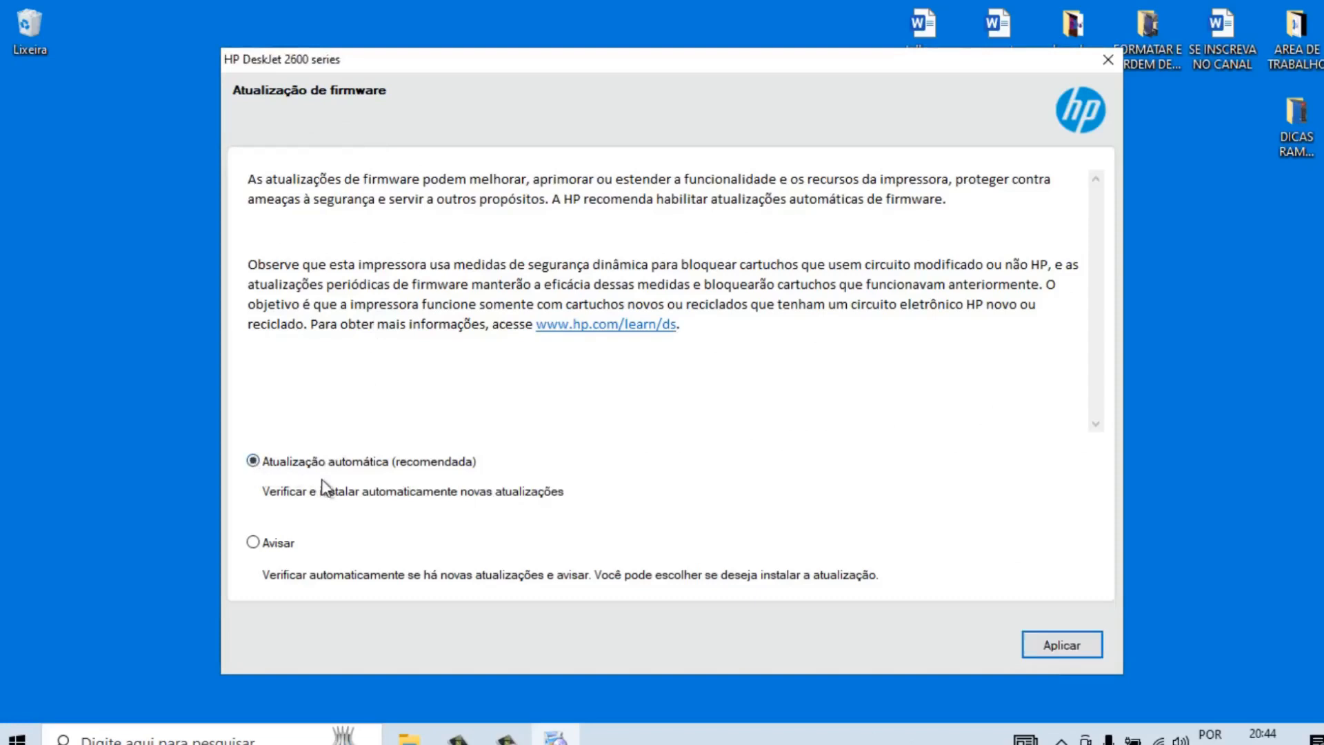
click(1047, 641)
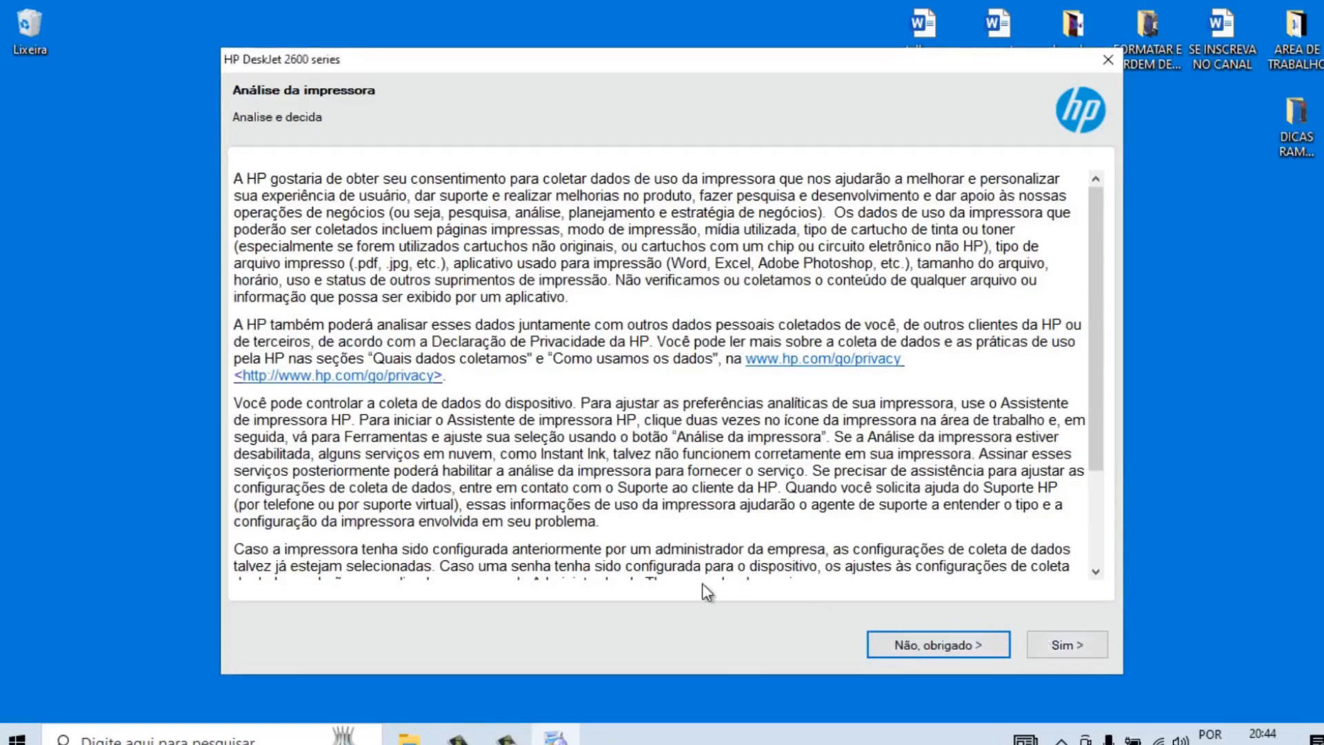
click(1066, 646)
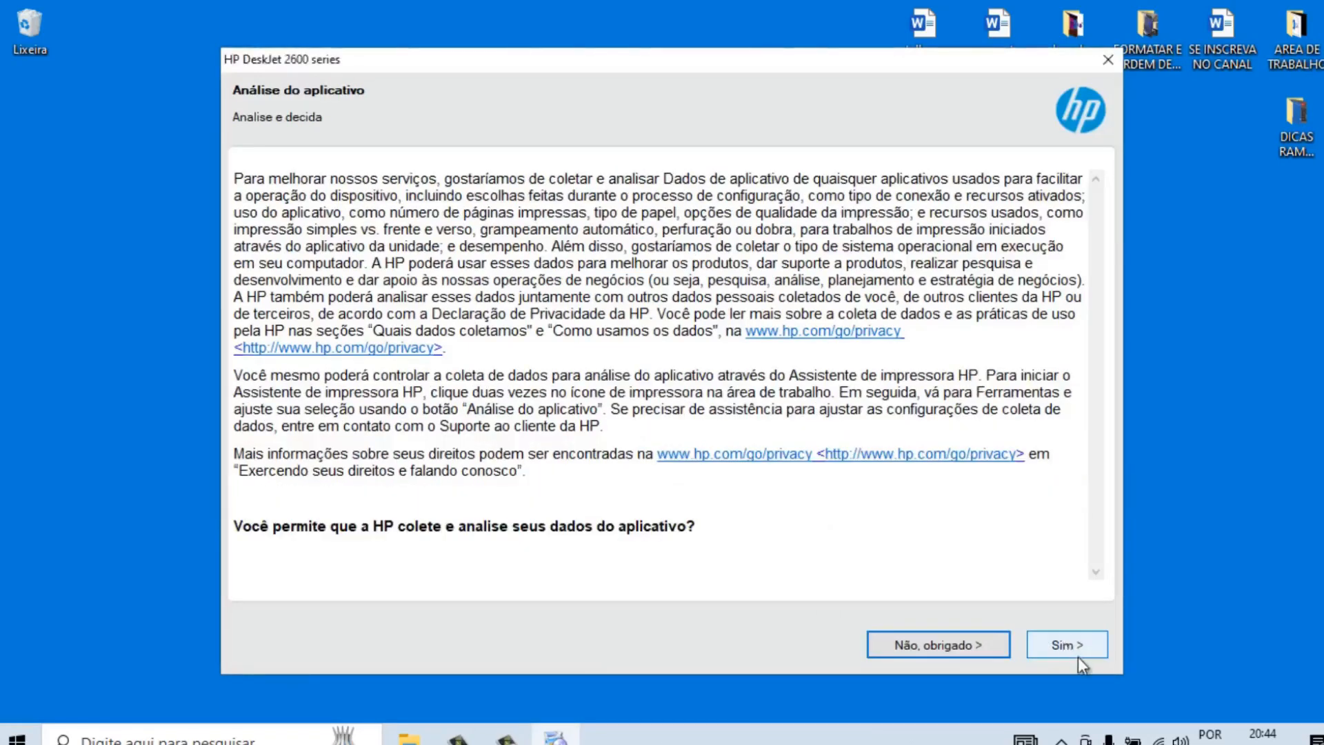
click(1072, 645)
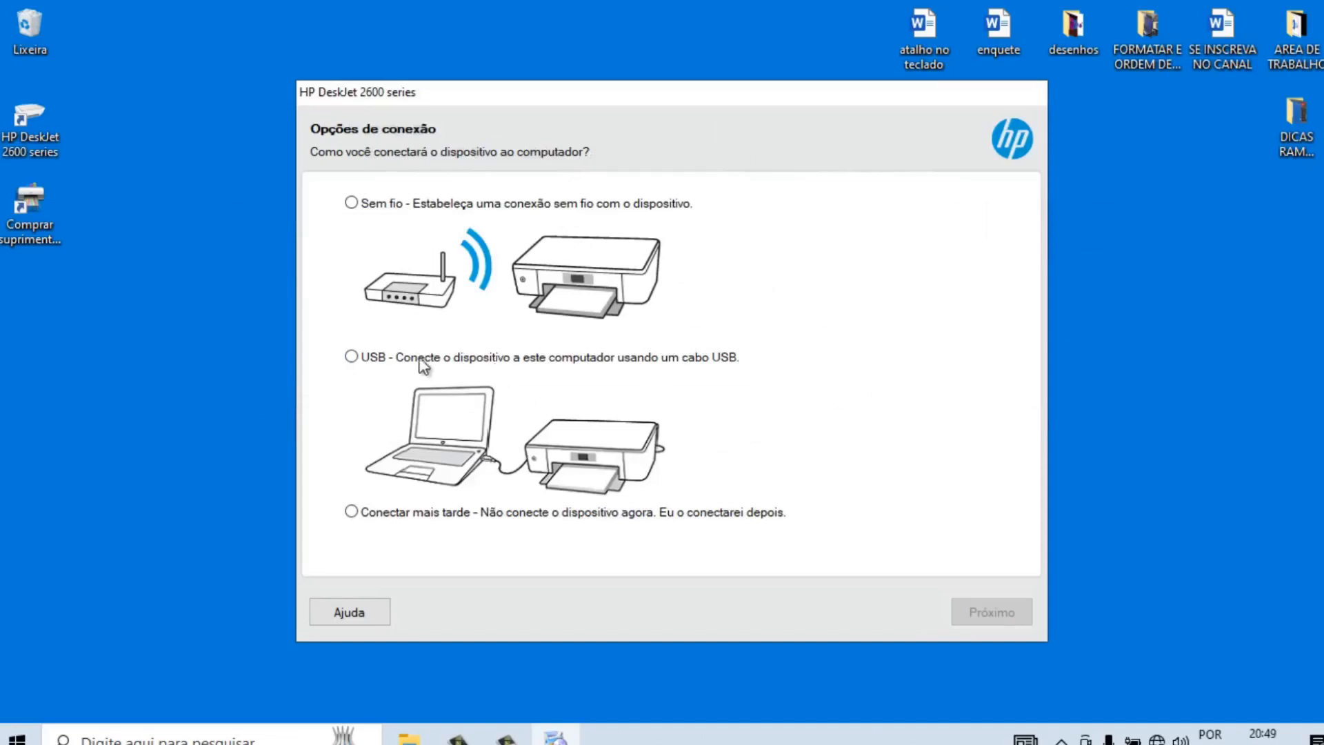
Step: Choose USB as the printer's connection type, and deactivate HP cartridge protection after dismissing the printer notification
click(350, 357)
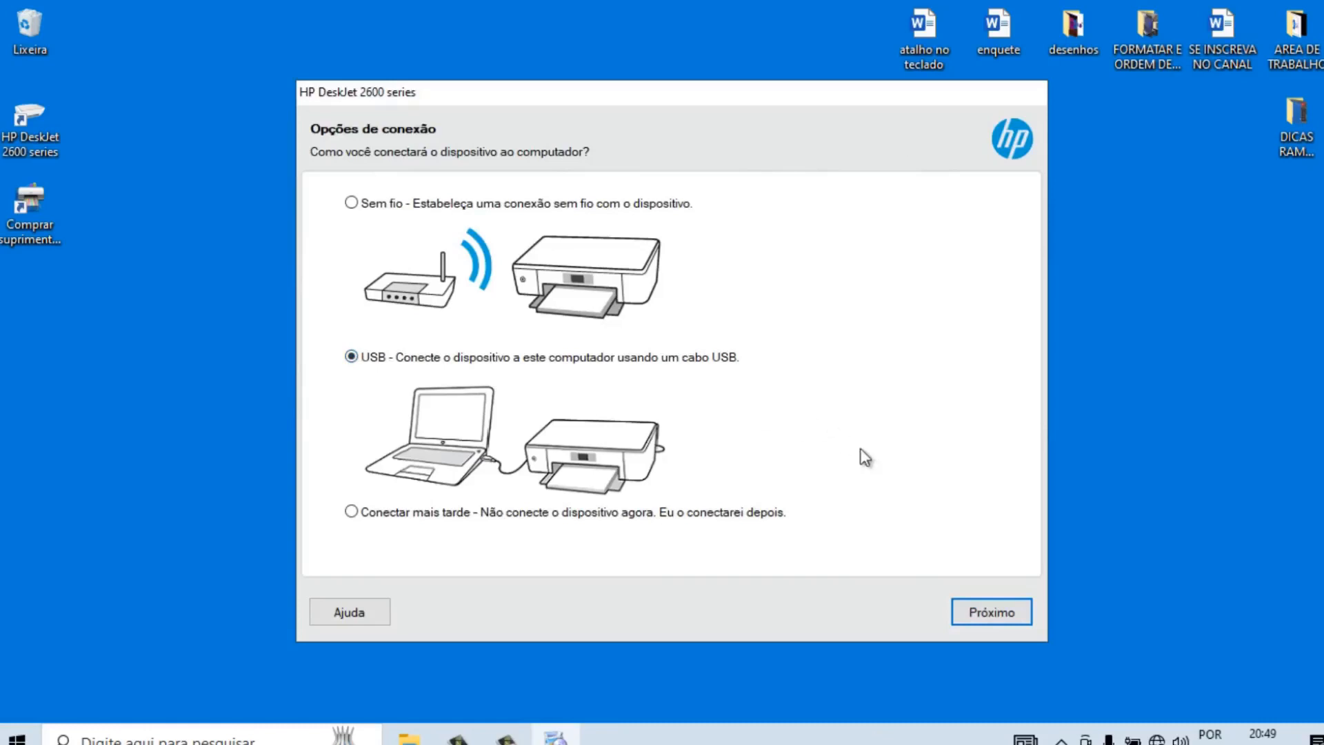
click(984, 613)
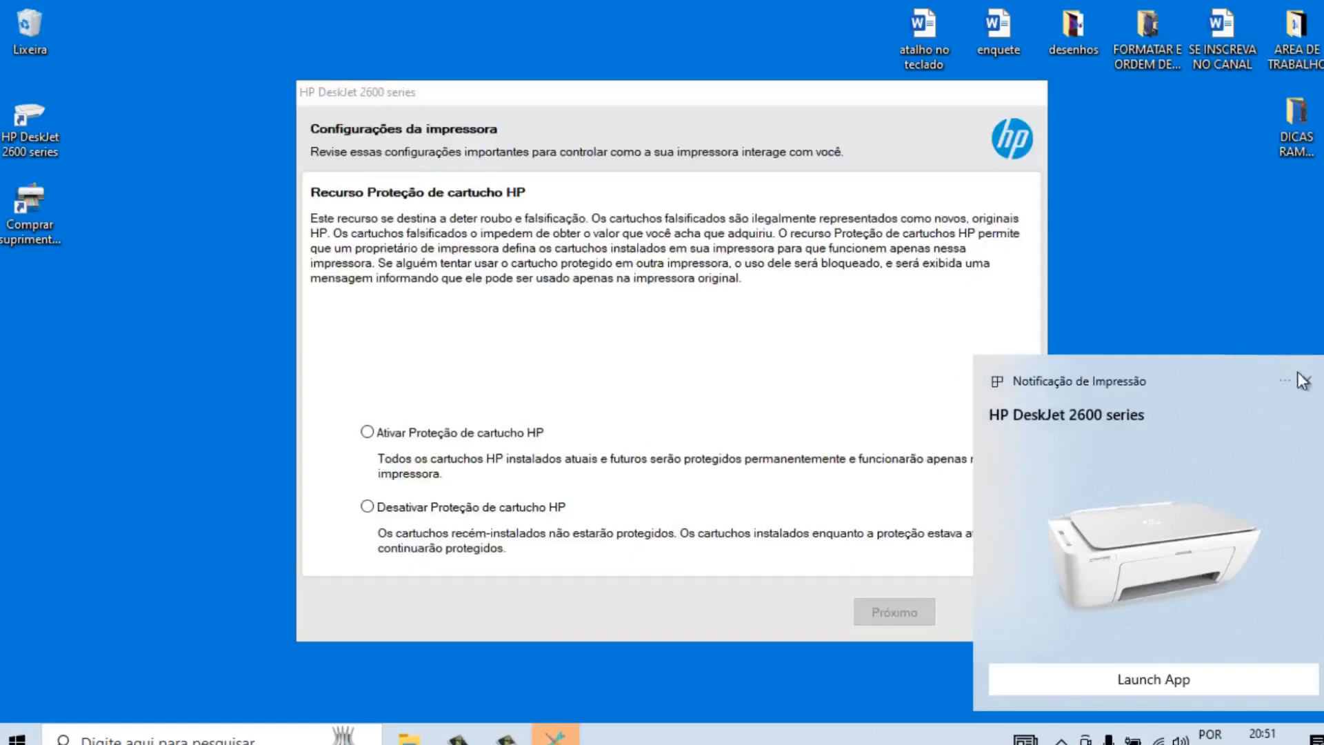
click(1305, 380)
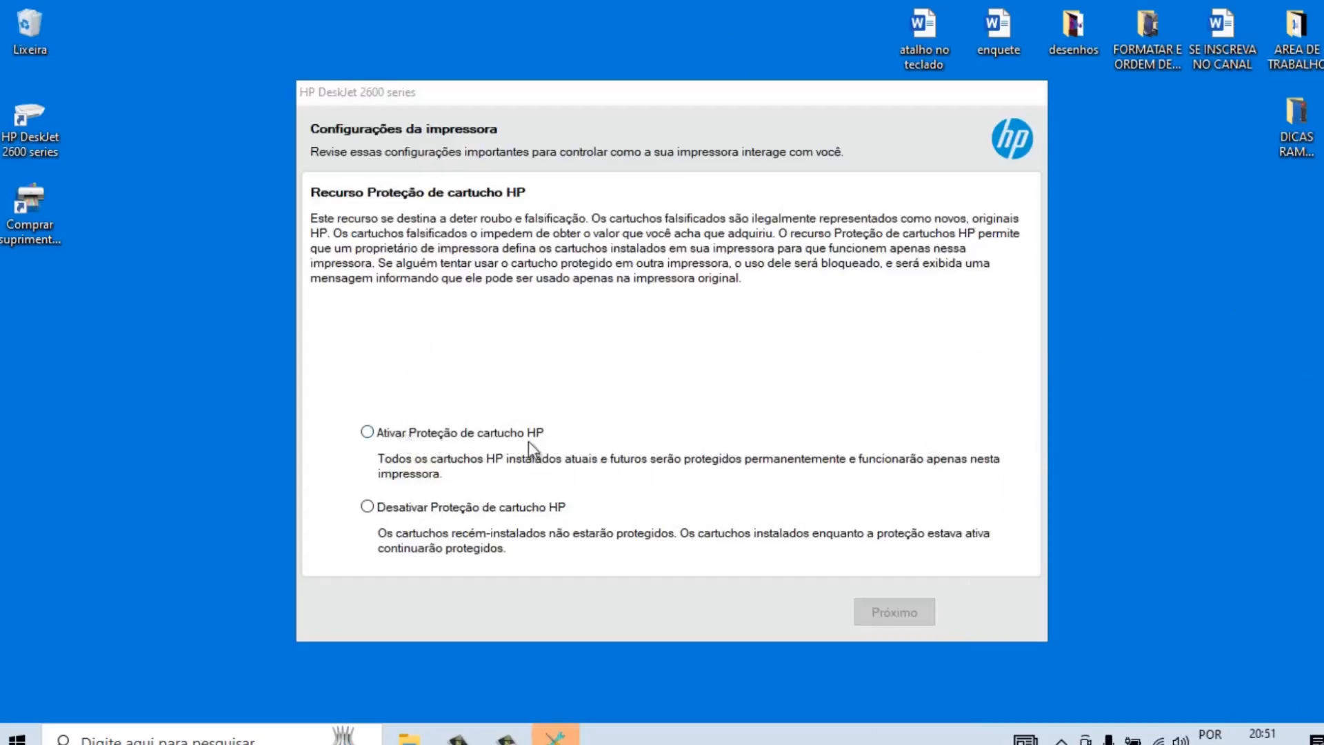
click(366, 507)
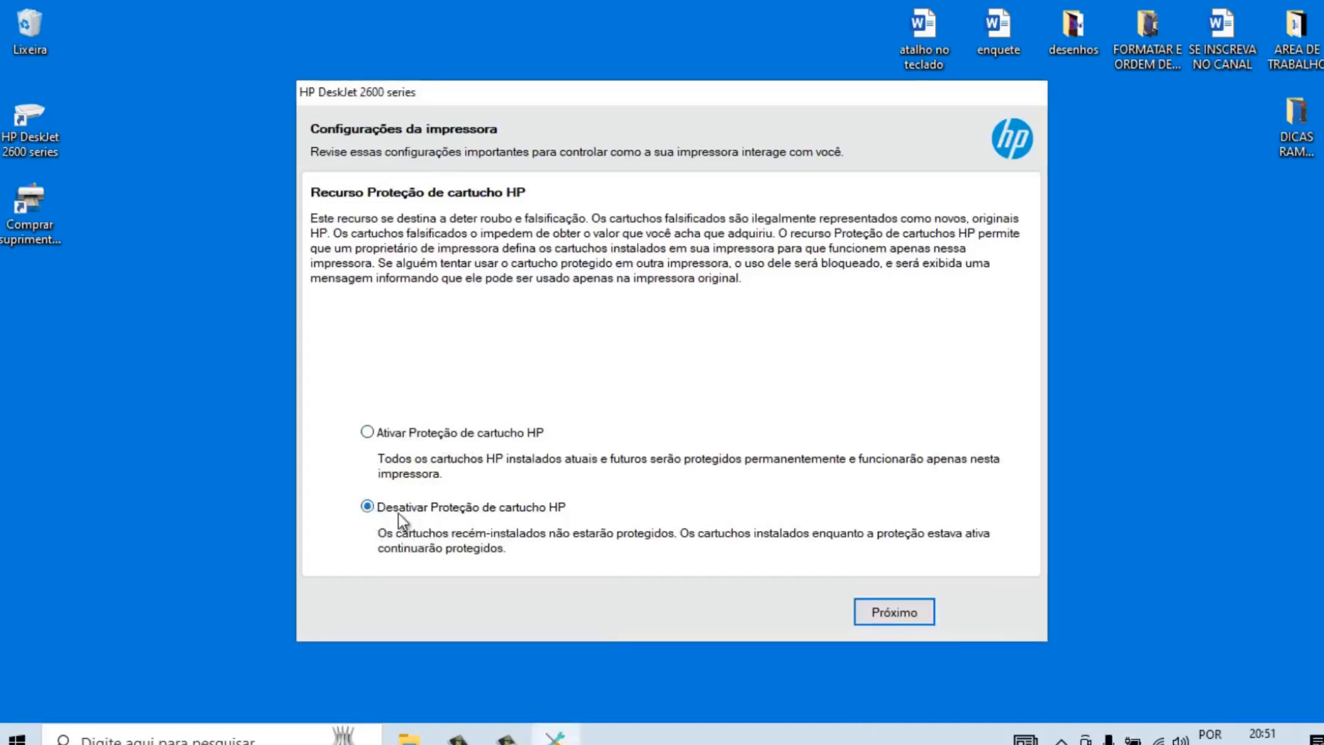
click(890, 613)
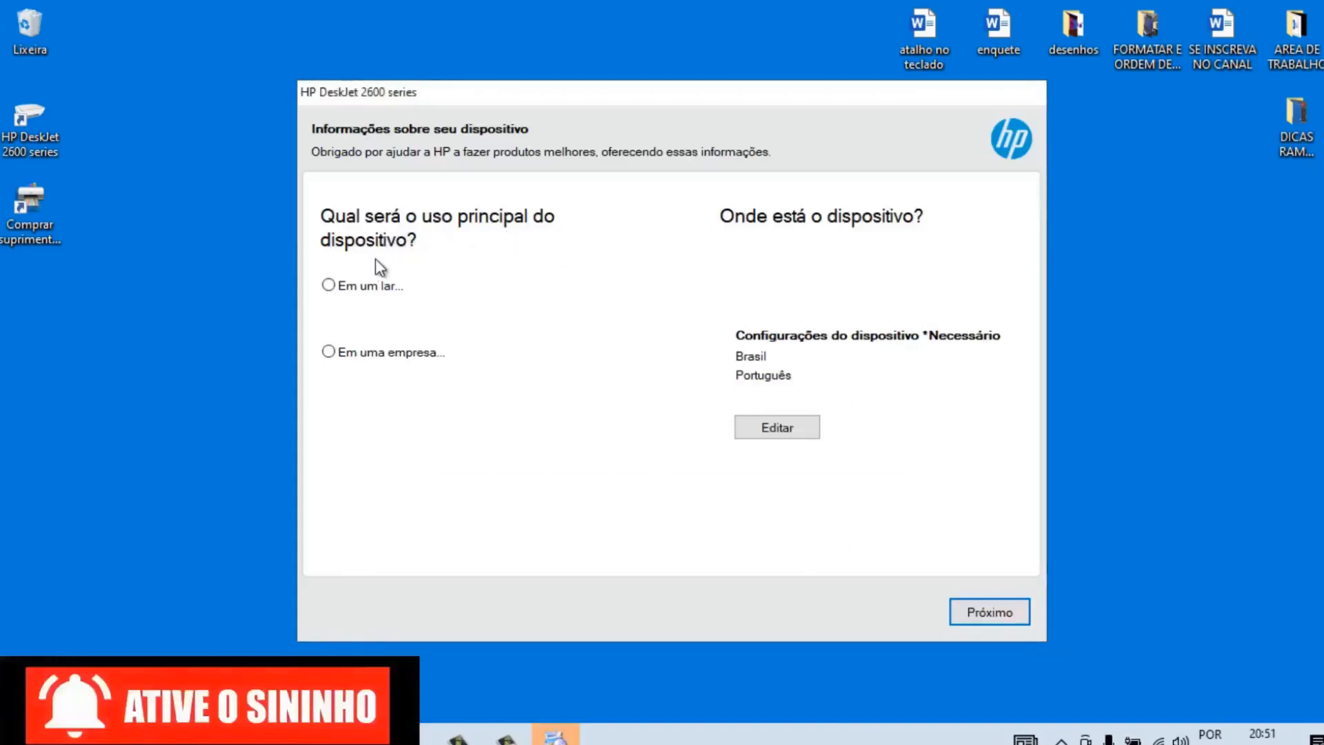
Step: Specify the printer's main use as "No lar, para uso pessoal" and complete the setup through the cartridge and paper page
click(328, 284)
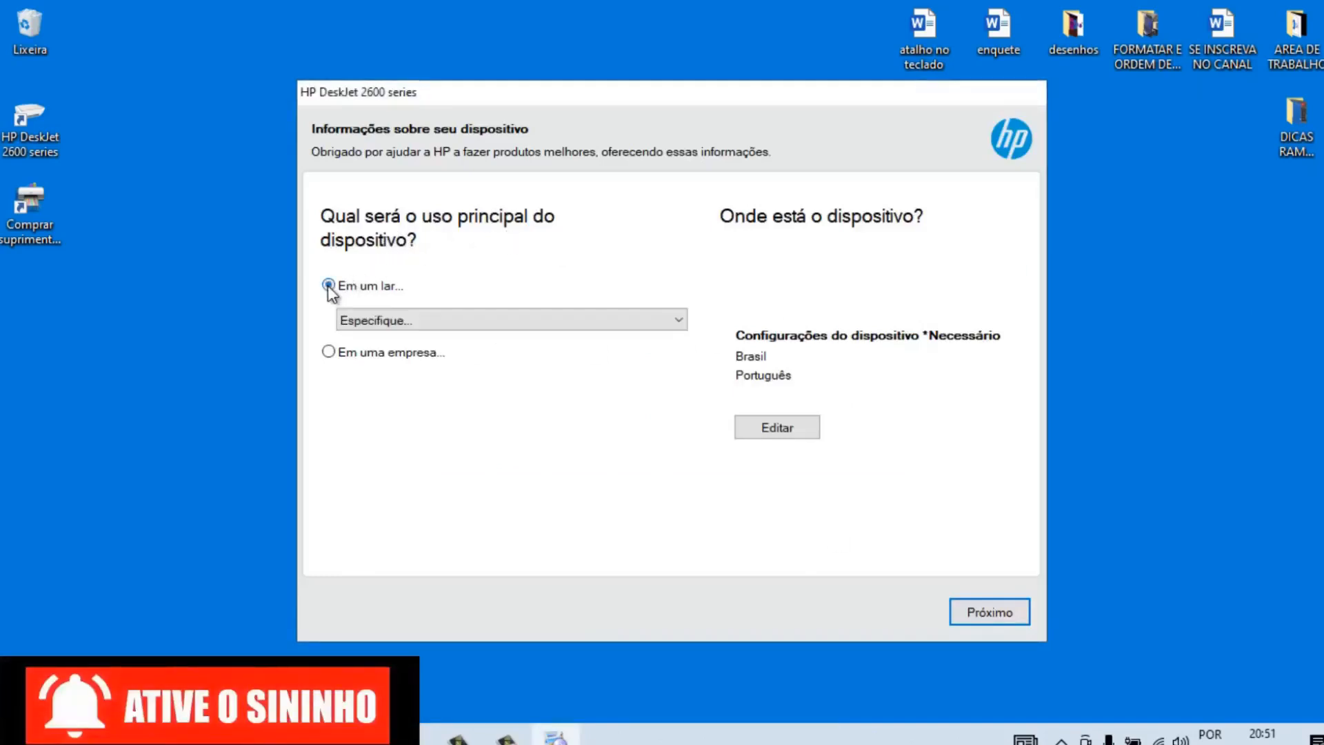
click(454, 318)
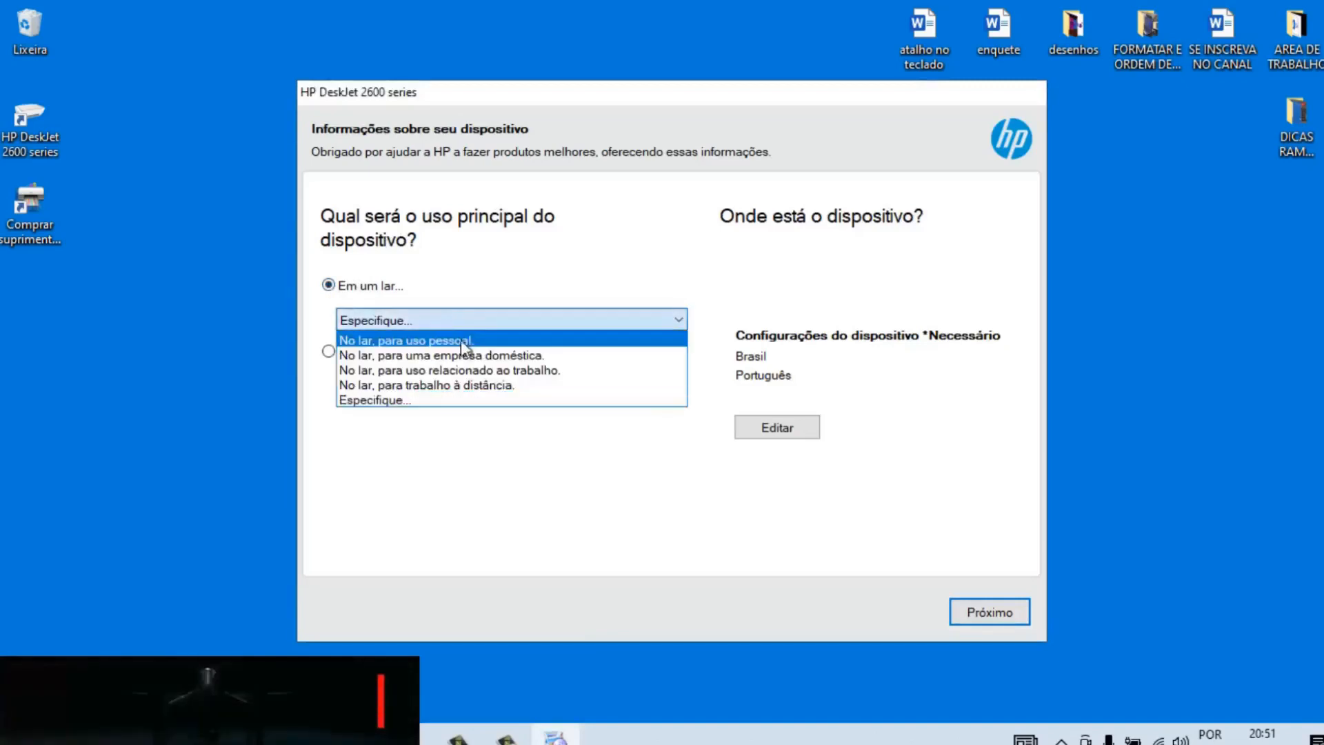
click(460, 341)
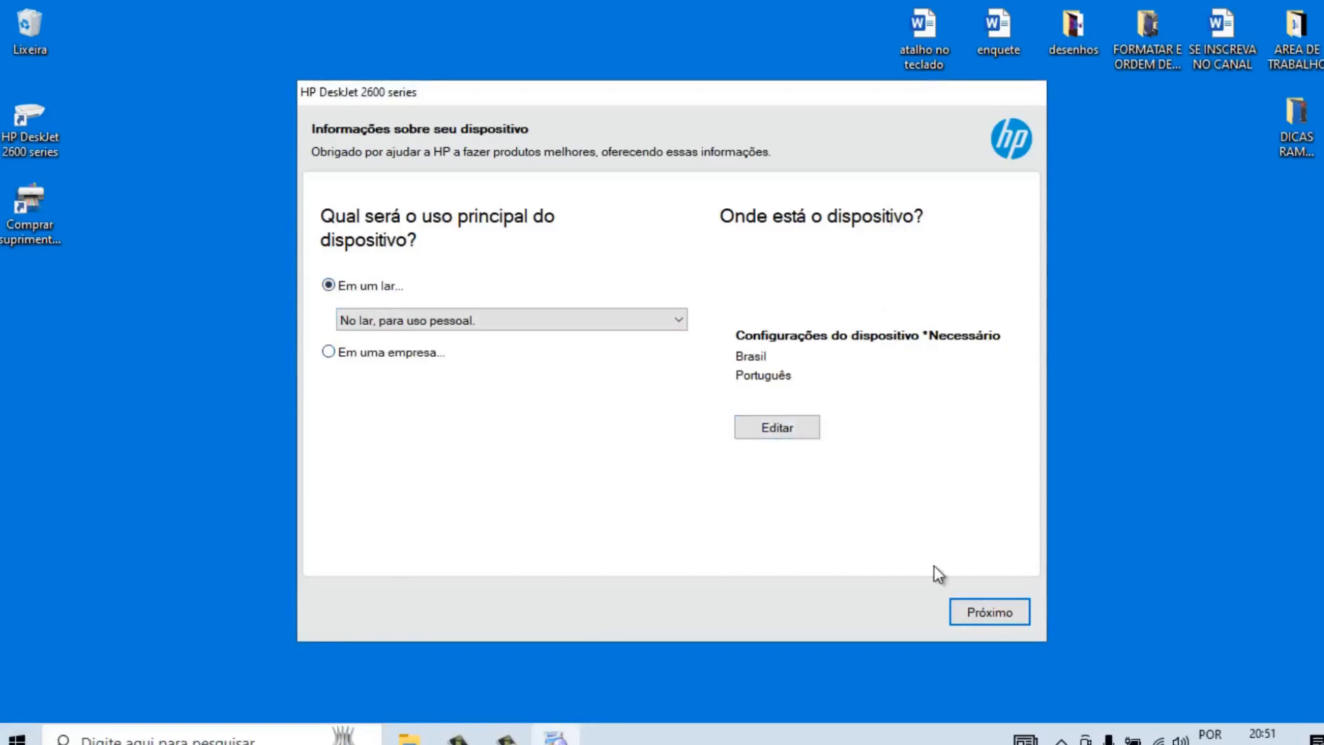
click(998, 619)
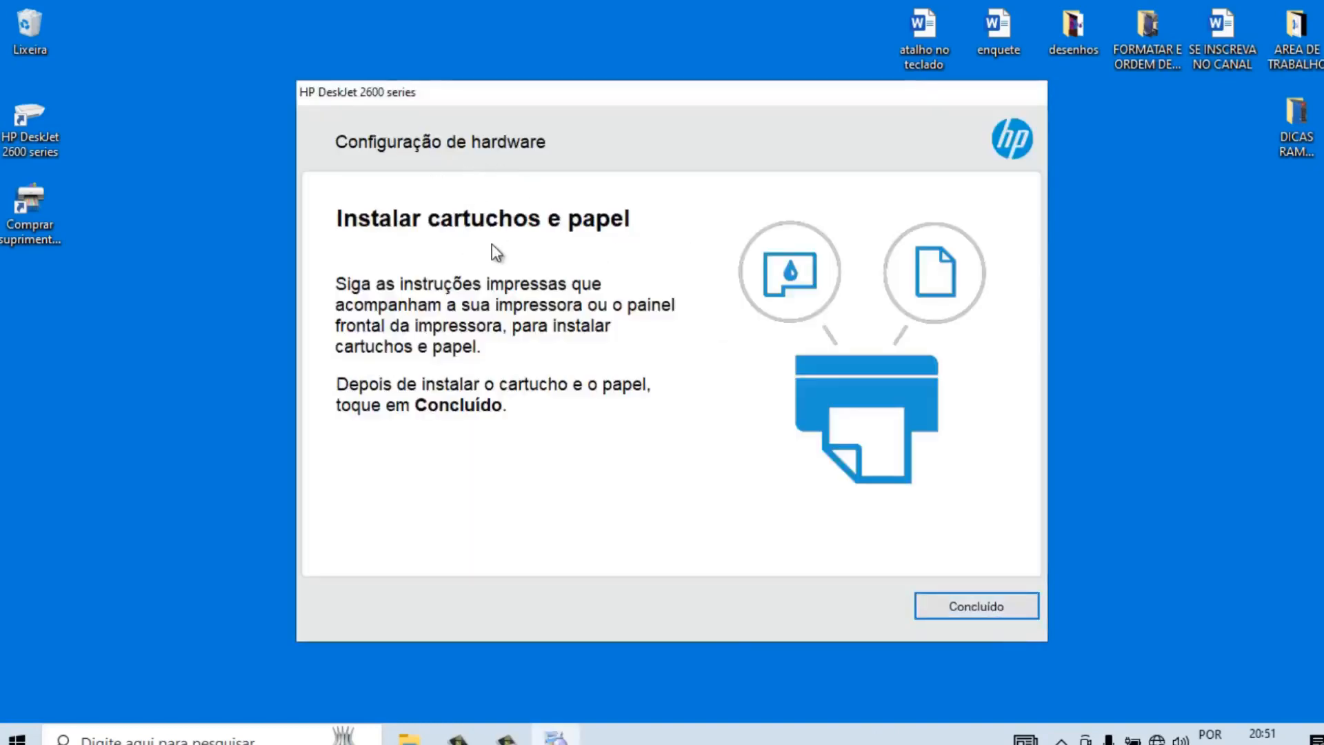
click(955, 606)
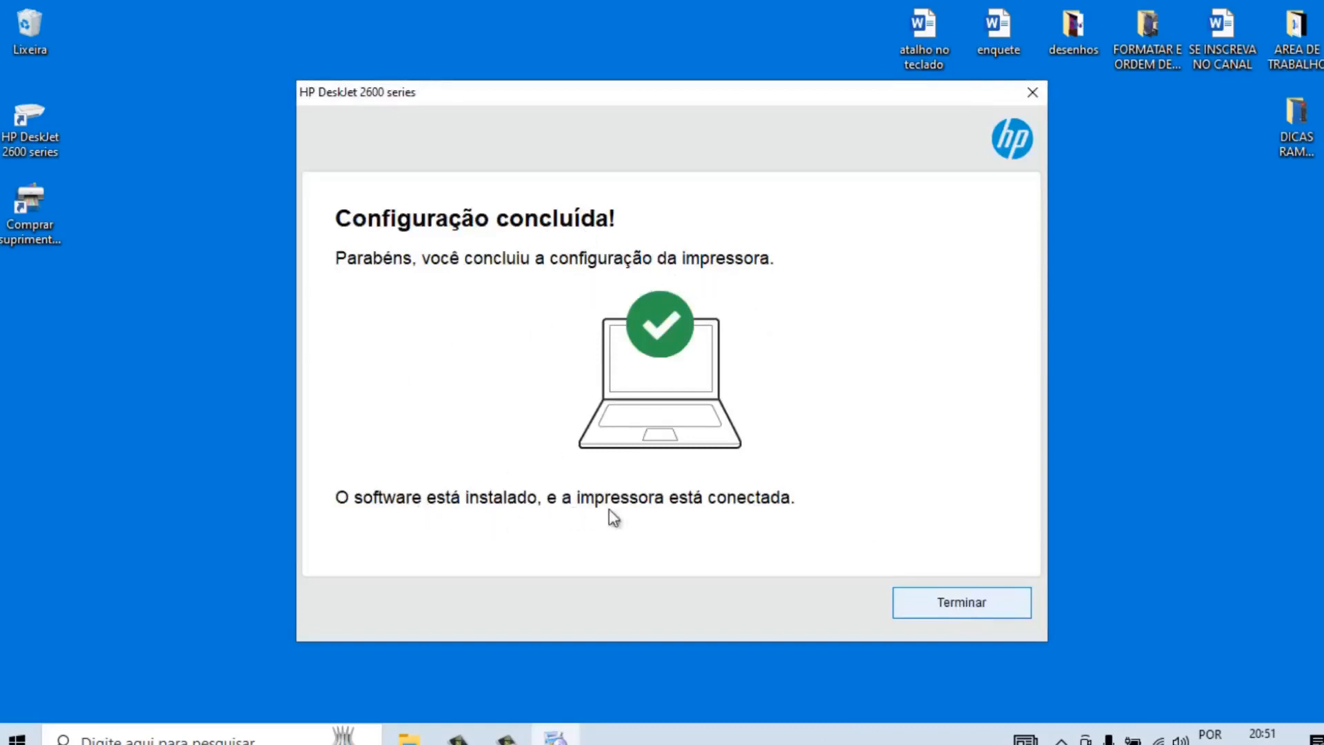
click(961, 605)
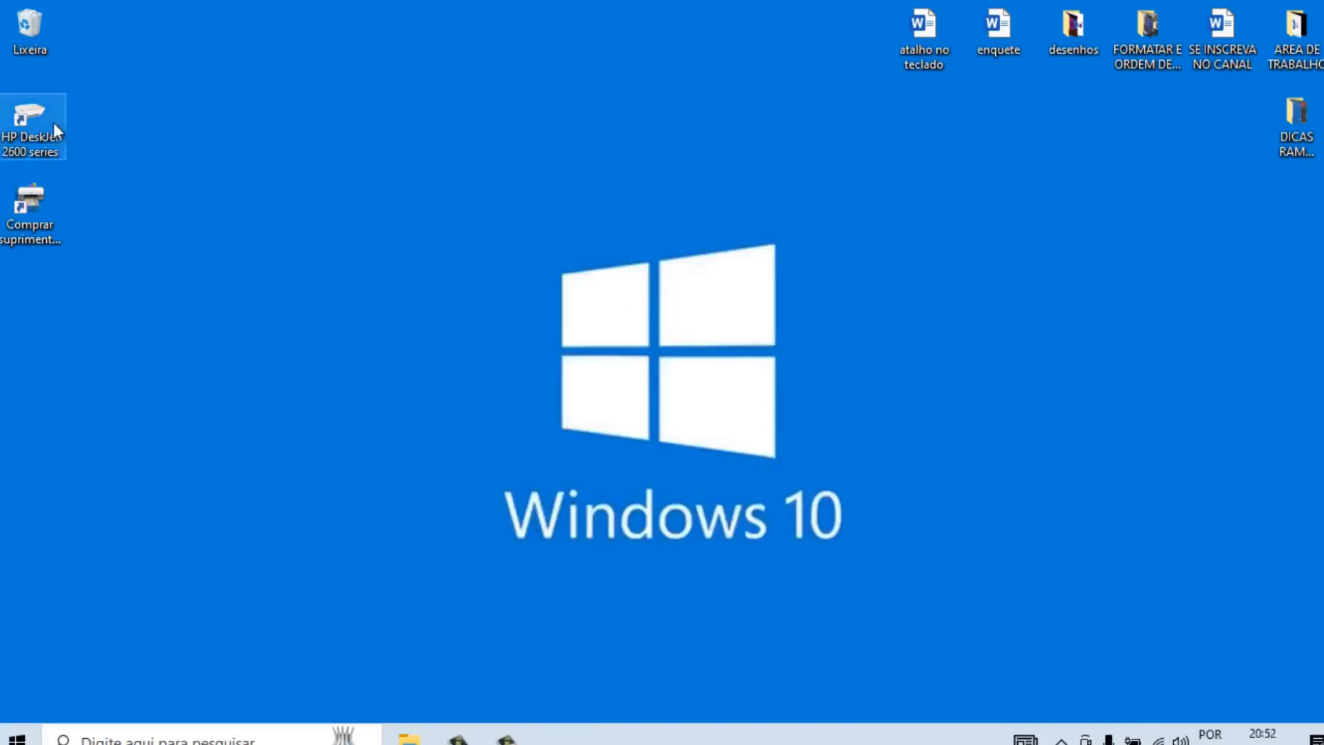
Step: Check the new HP shortcuts on the desktop, and open the Control Panel's list of installed programs
click(53, 220)
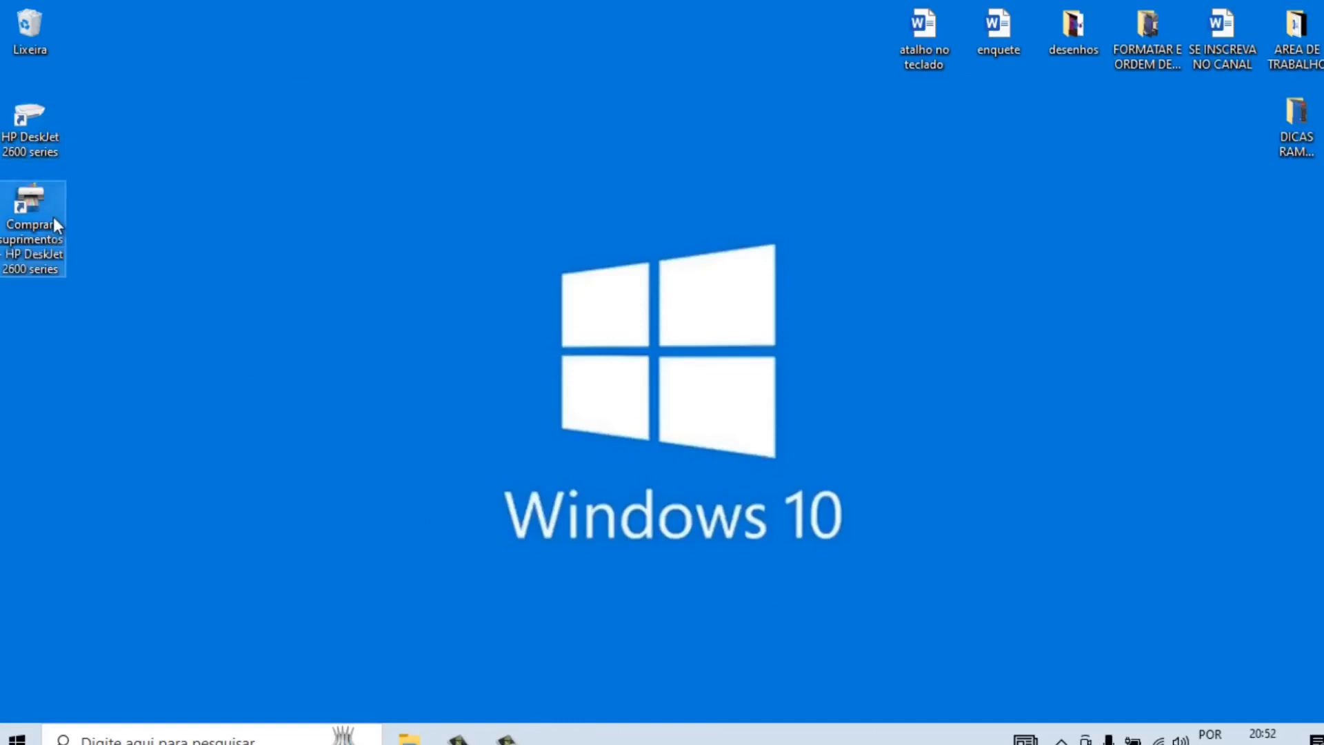
click(412, 516)
key(super+e)
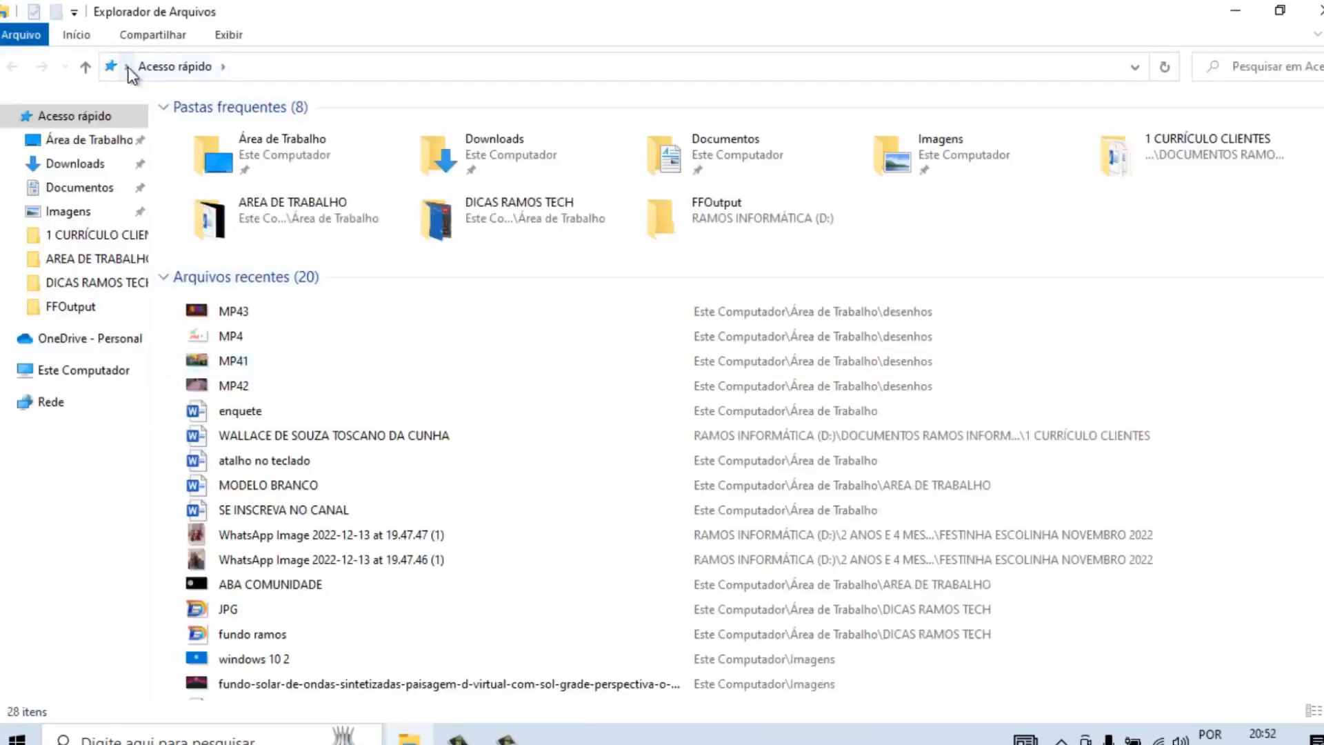
click(127, 67)
click(191, 230)
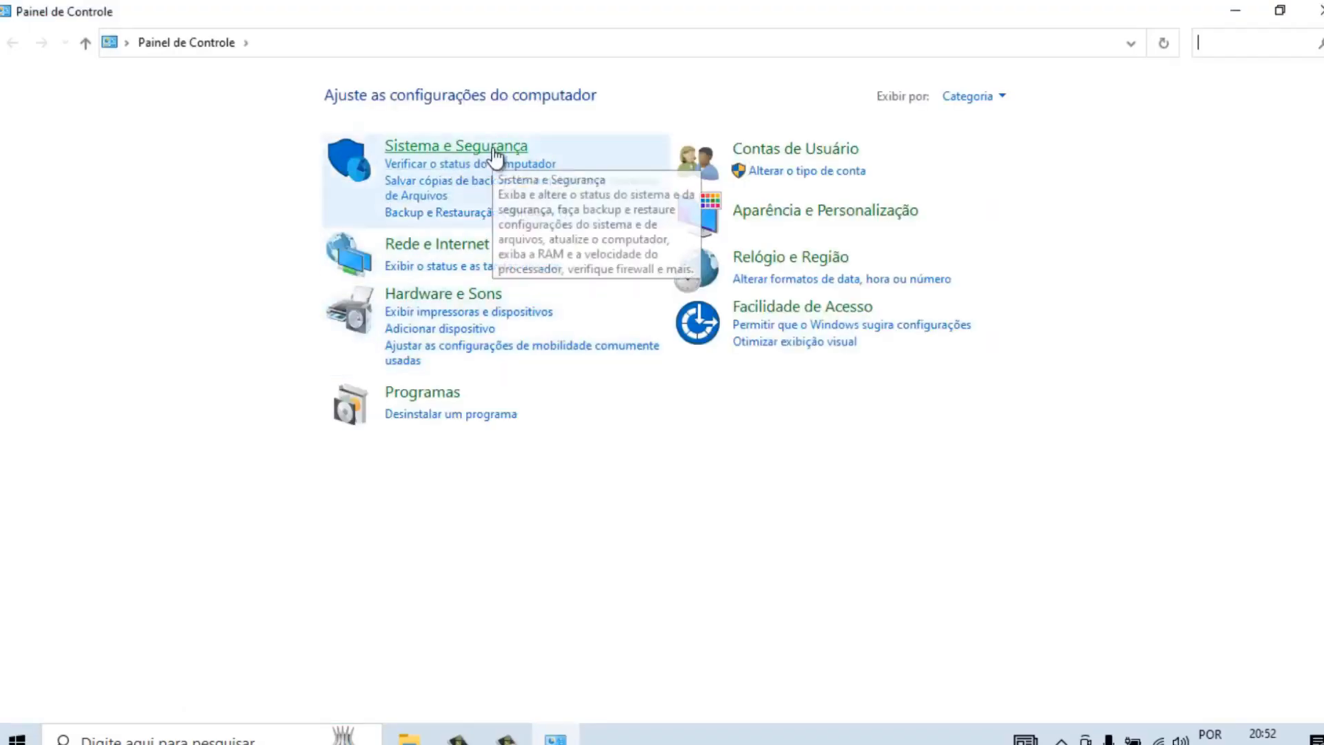
click(492, 147)
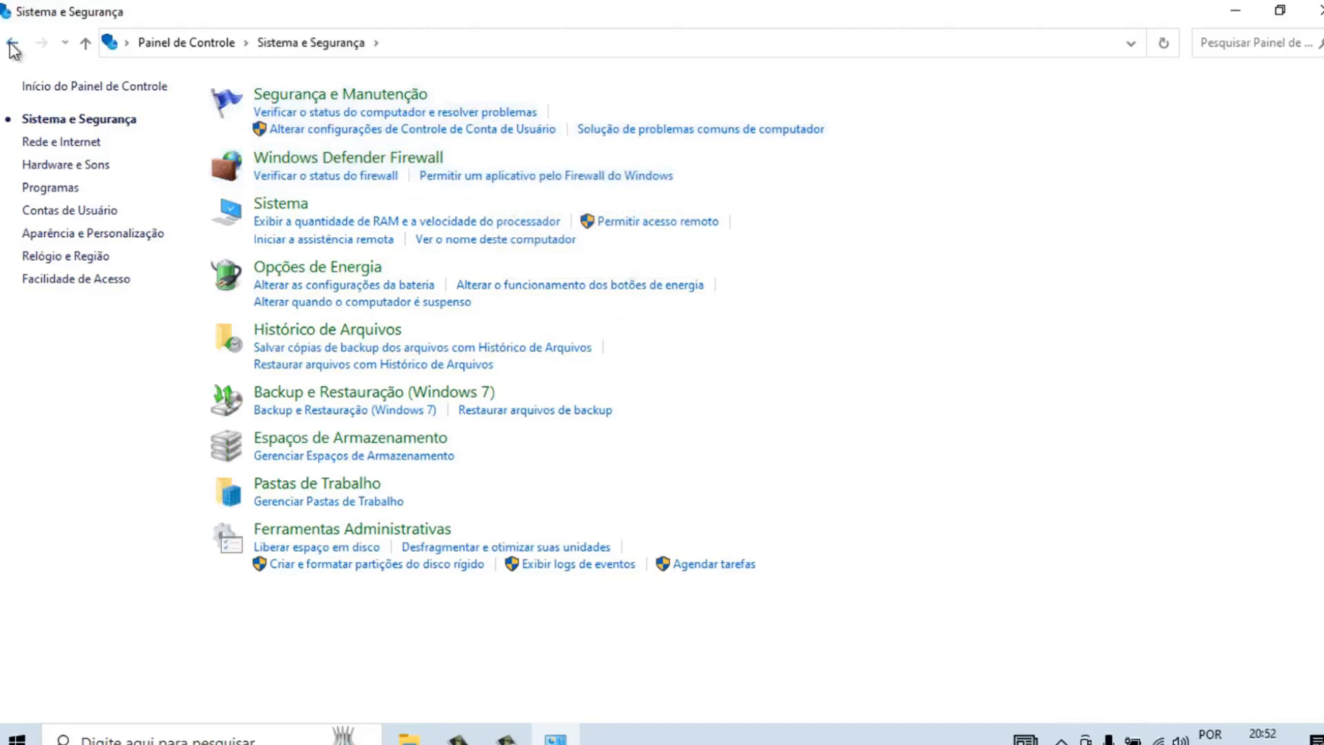
click(13, 43)
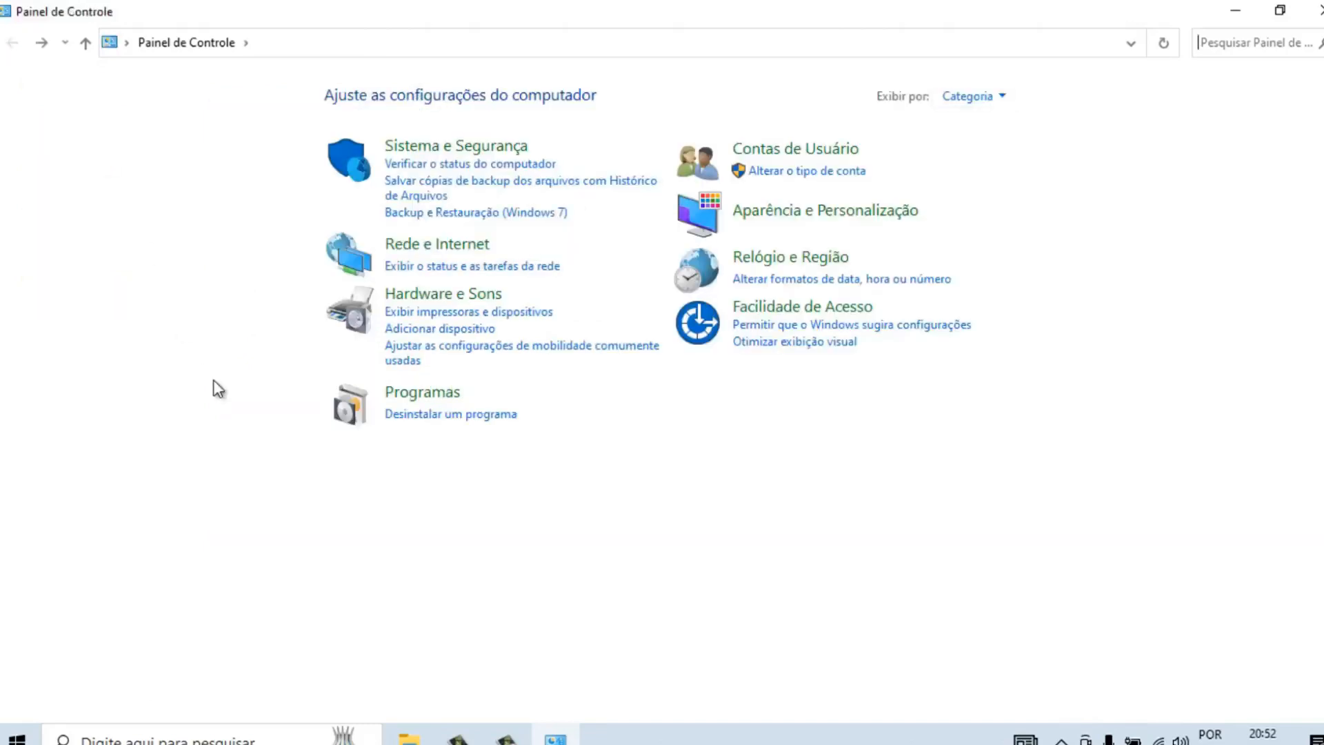
click(440, 415)
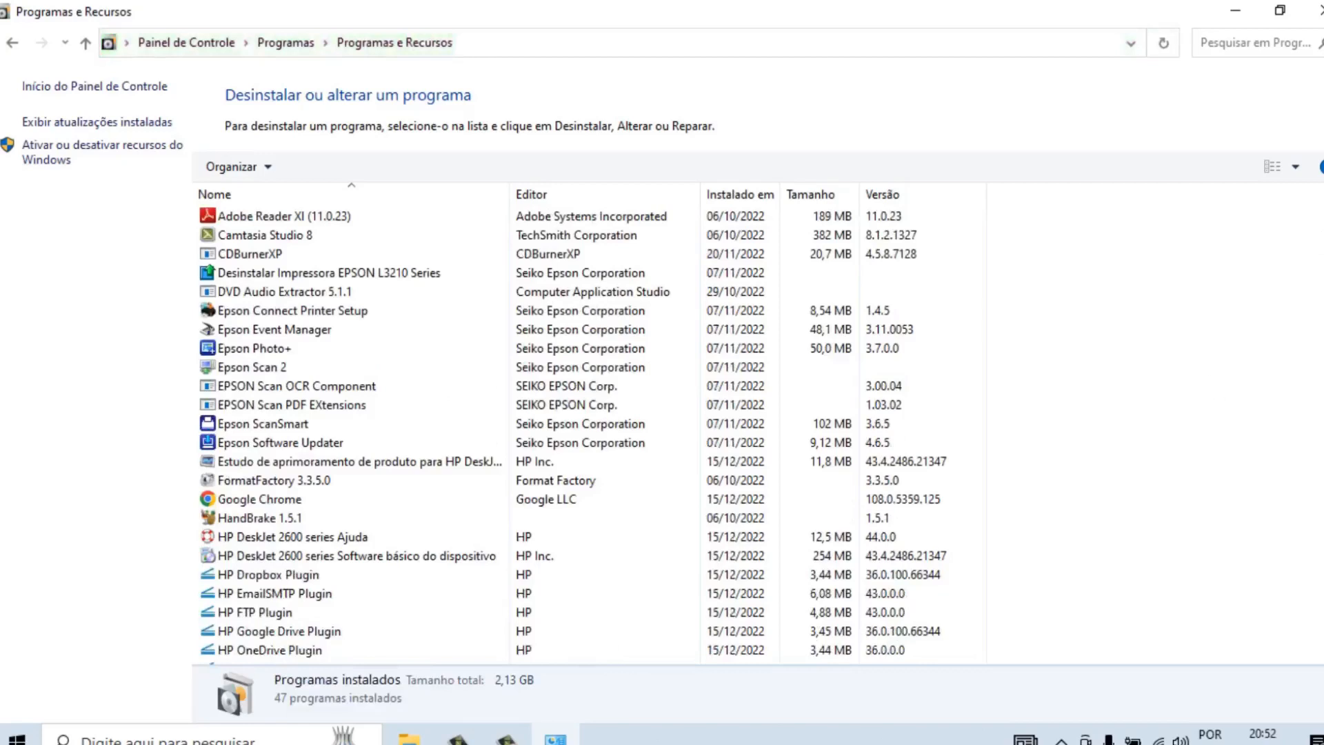
Step: Examine the HP DeskJet 2600 series software and HP plugins among the installed programs, declining to uninstall HP SharePoint Plugin
scroll(345, 420, down, 3)
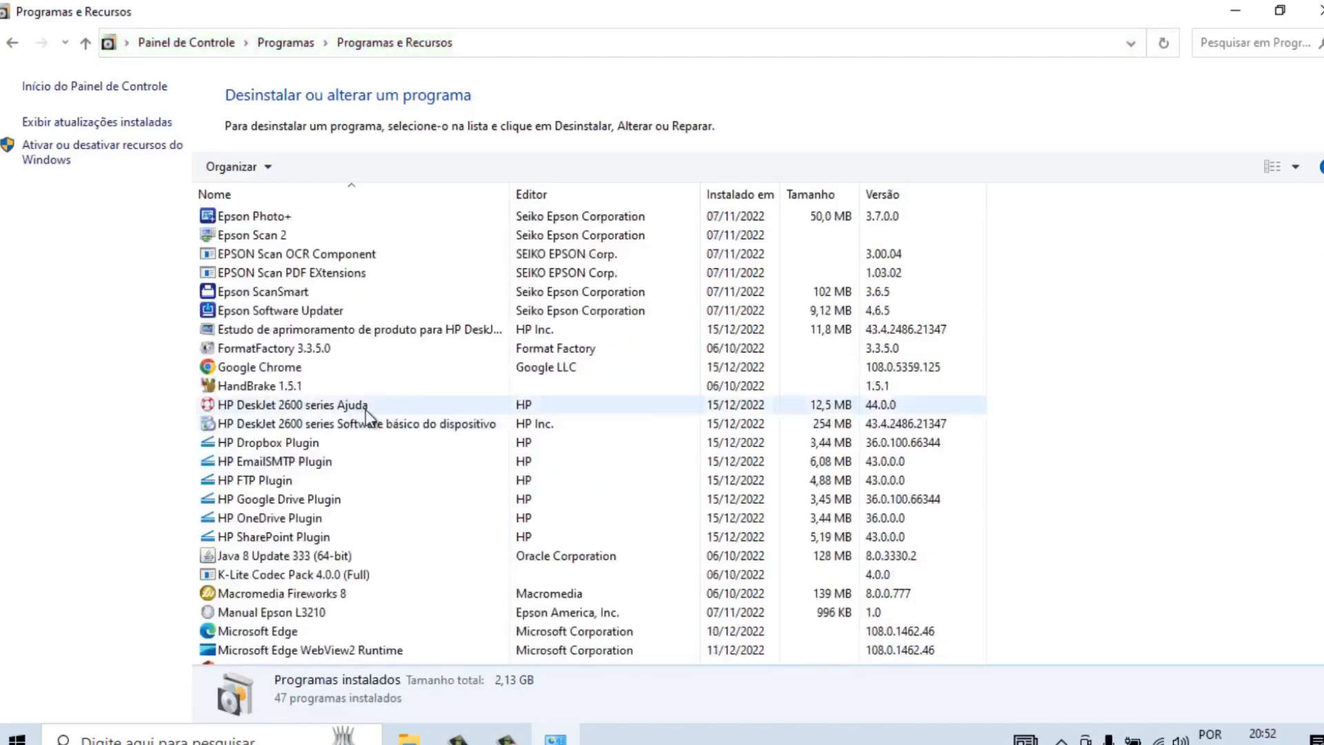
click(318, 409)
click(321, 428)
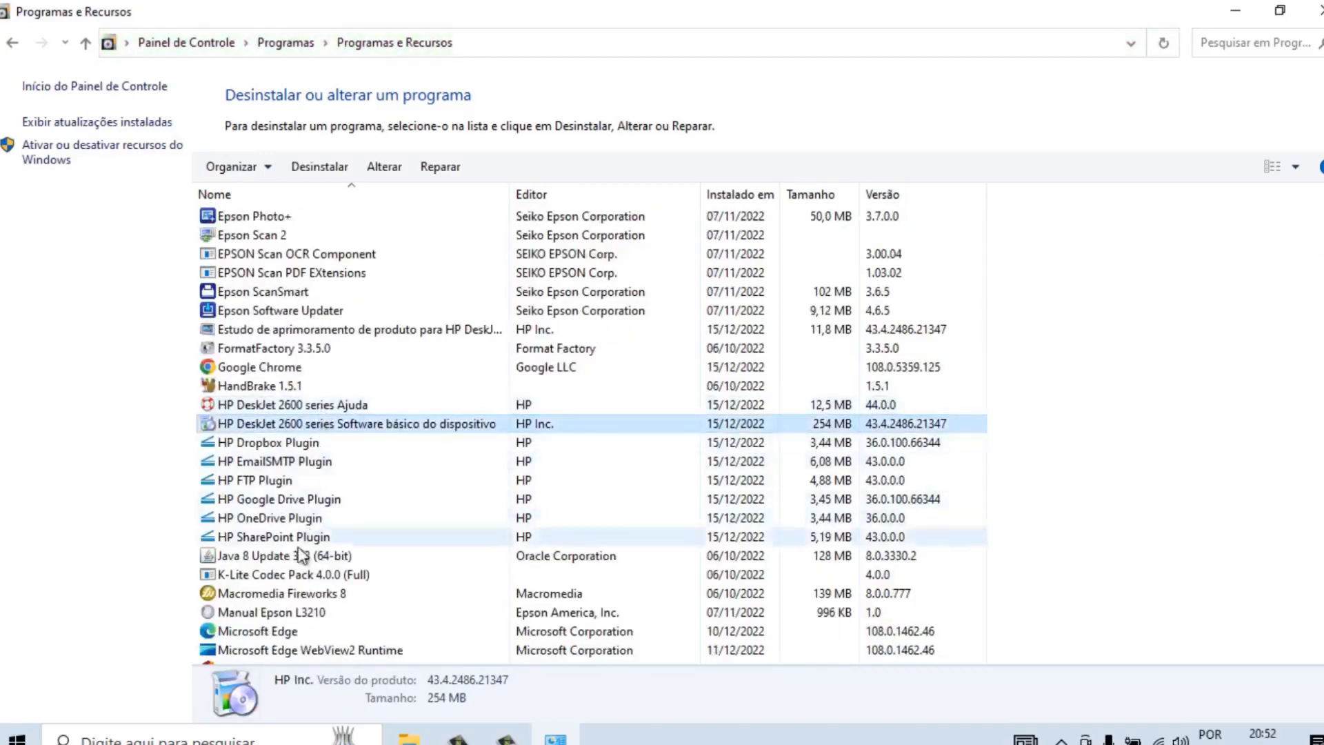
click(244, 538)
double_click(244, 536)
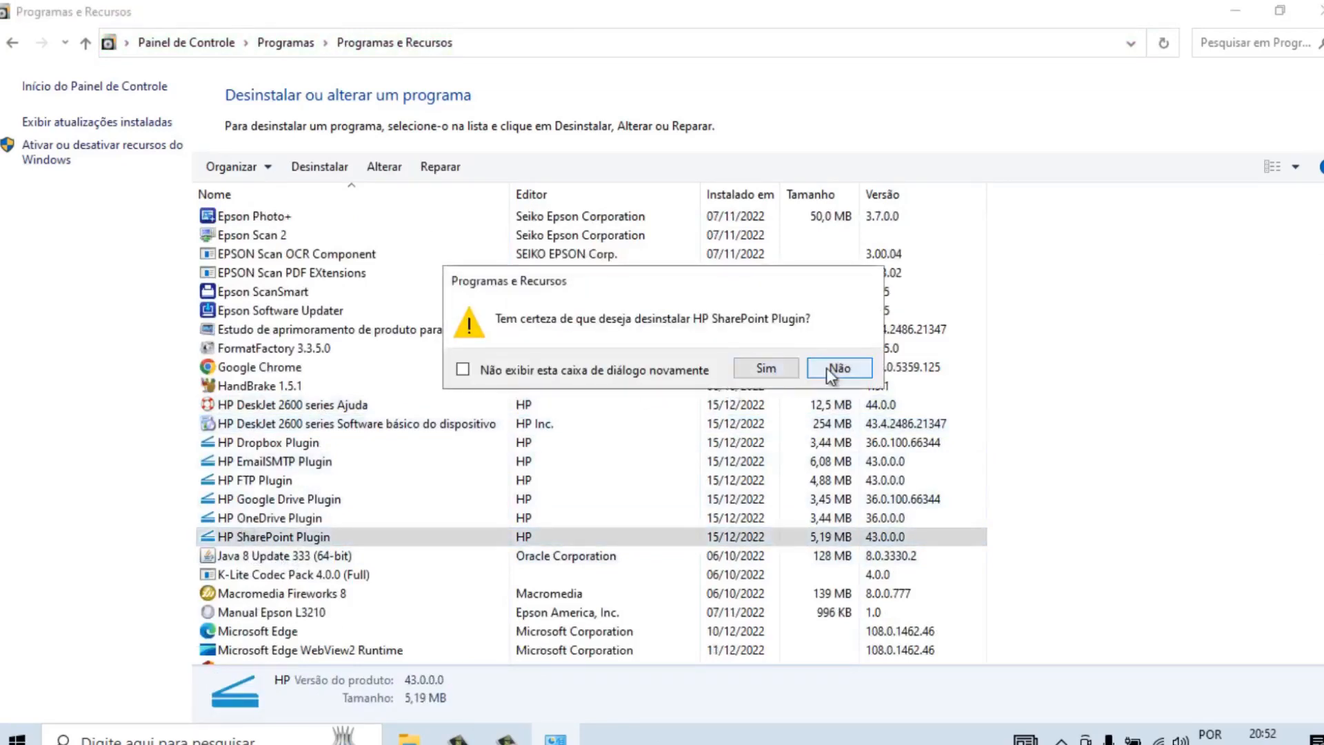
click(837, 371)
click(273, 430)
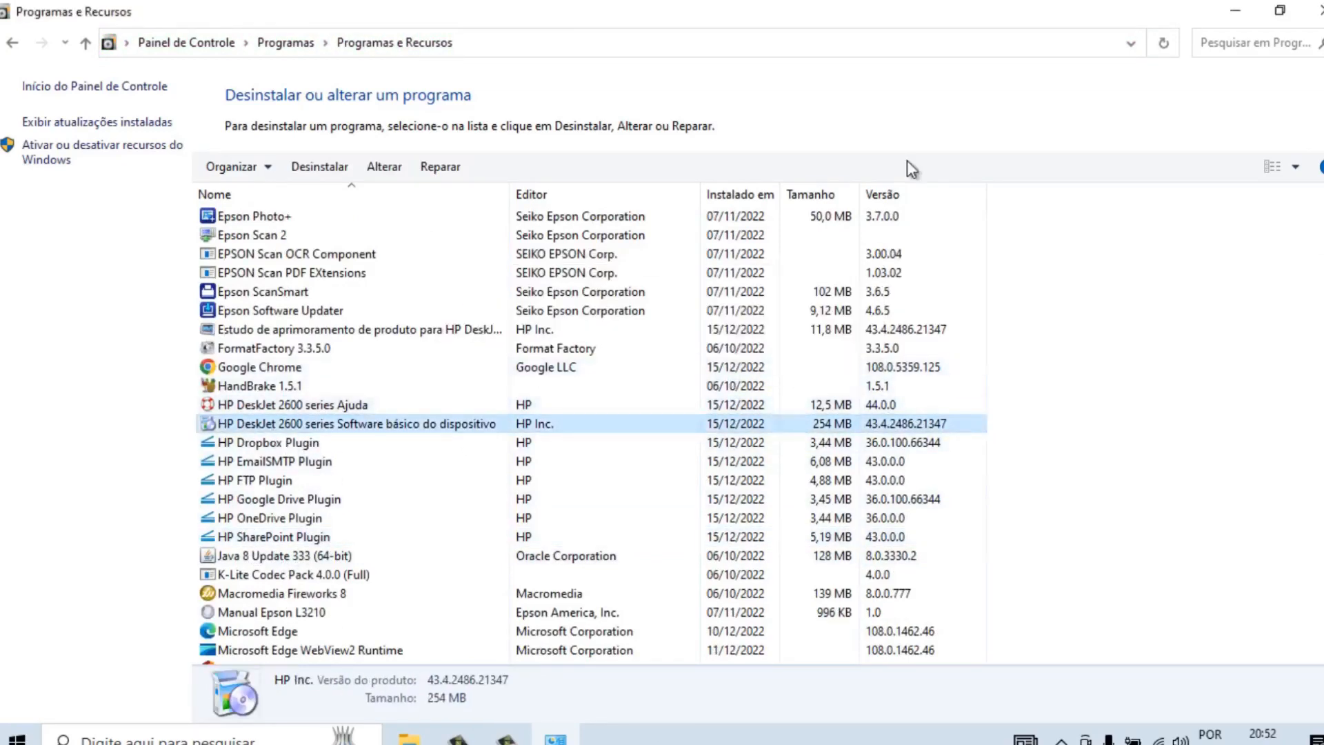
Step: Close the installed programs list, switch to Word and start a blank document with the text "teste"
click(1319, 10)
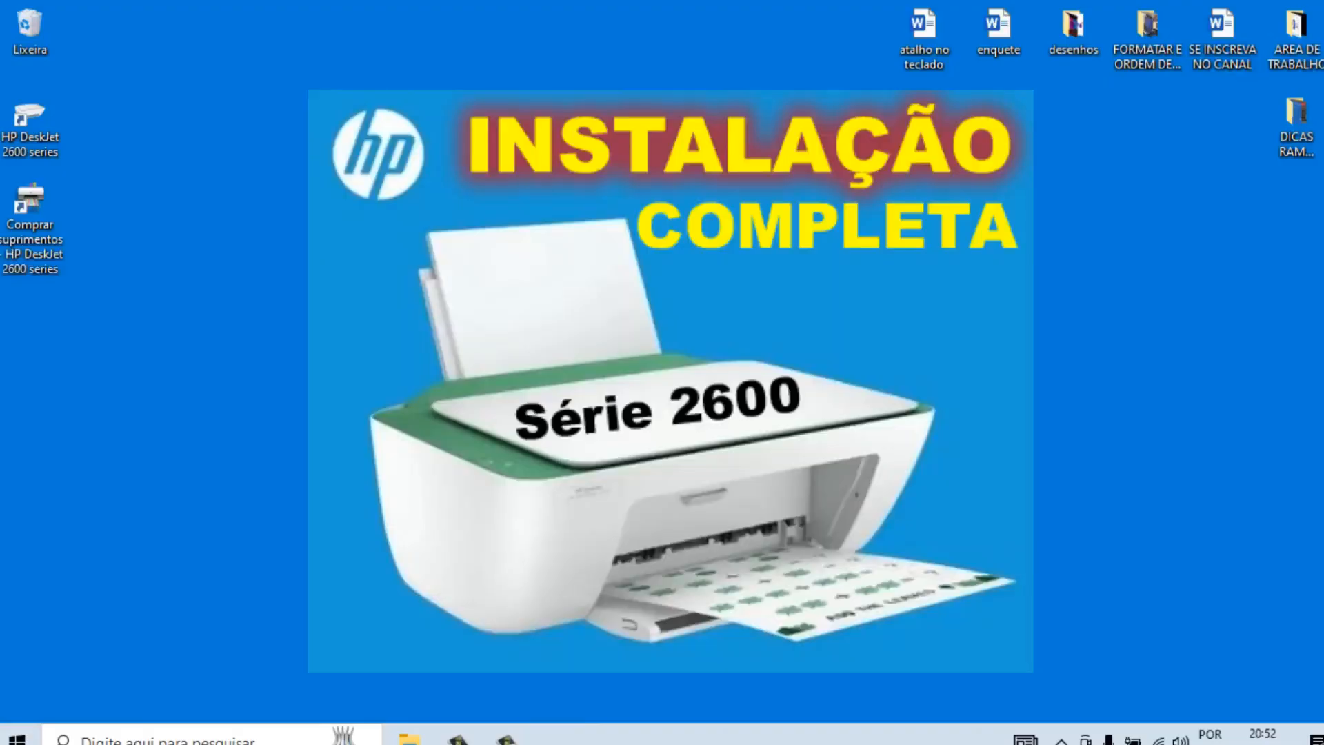
click(17, 736)
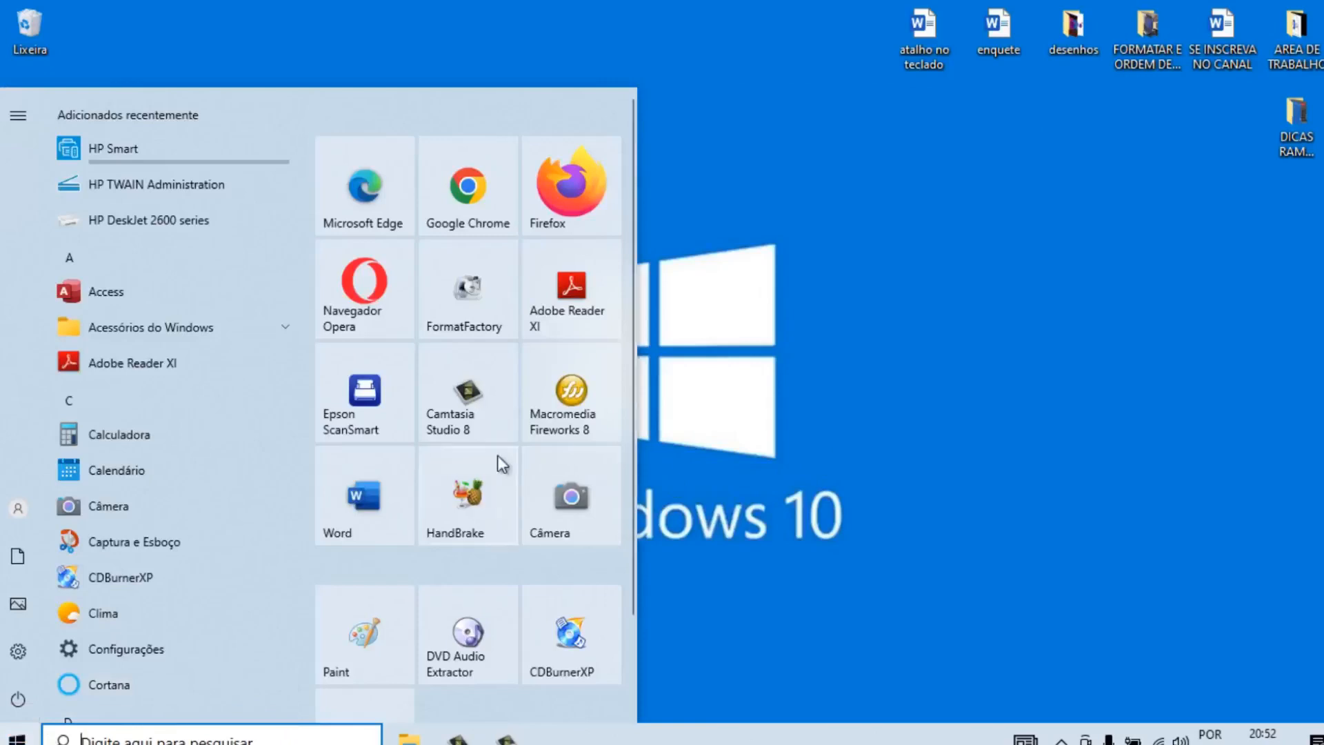
click(388, 506)
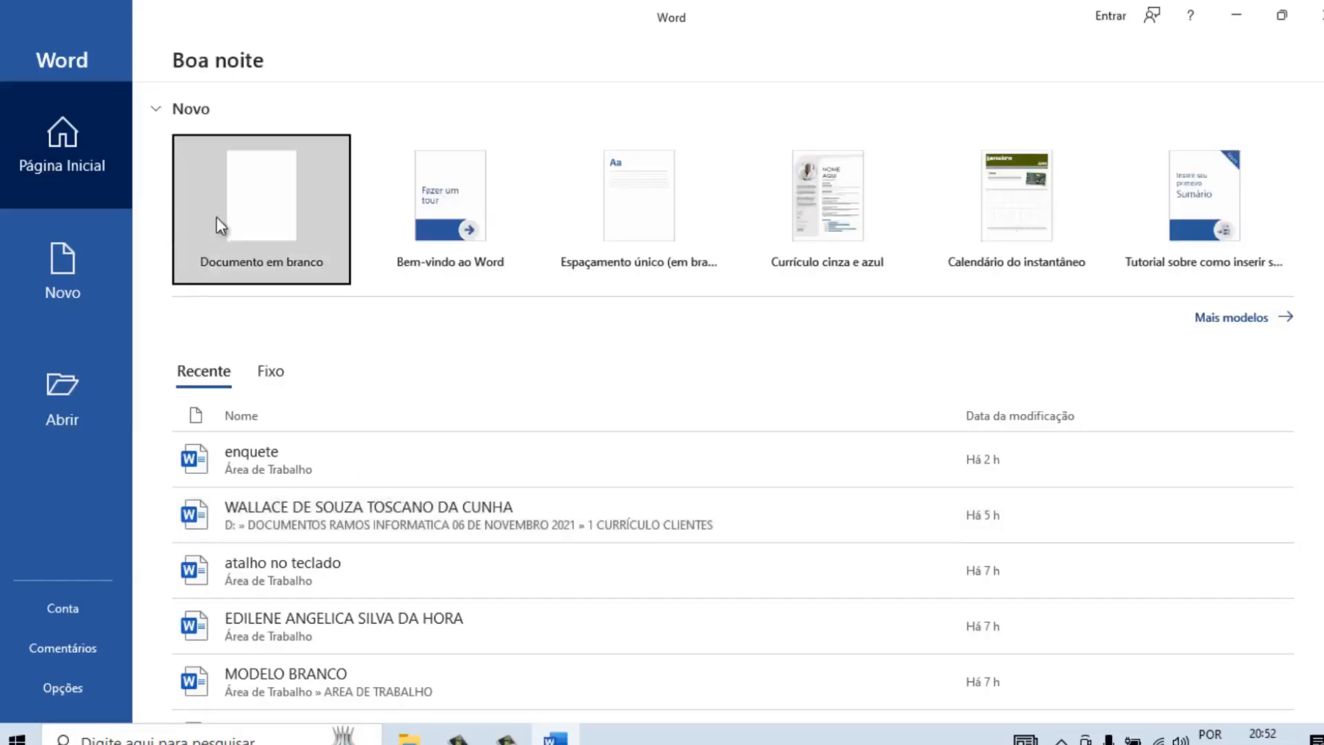
click(268, 240)
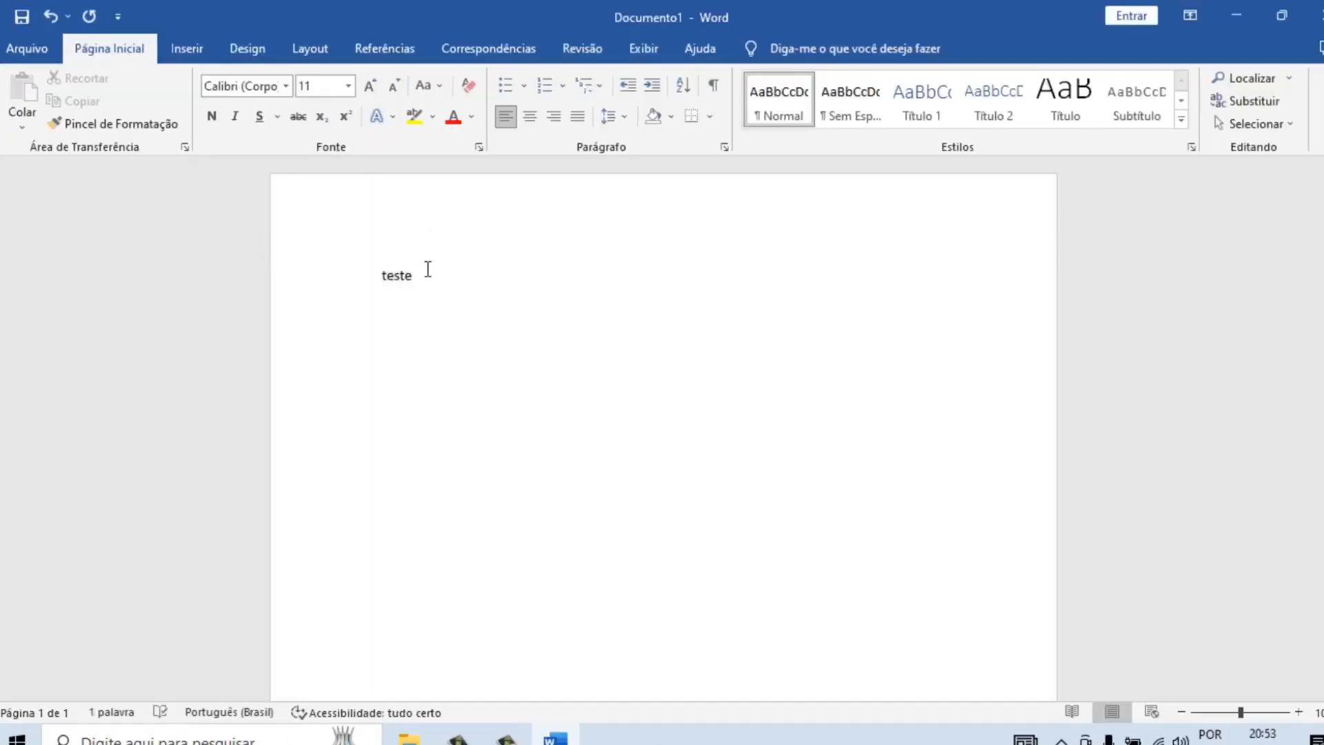
Step: Set the font size of the word "teste" to 72
drag(425, 268, 328, 274)
click(348, 87)
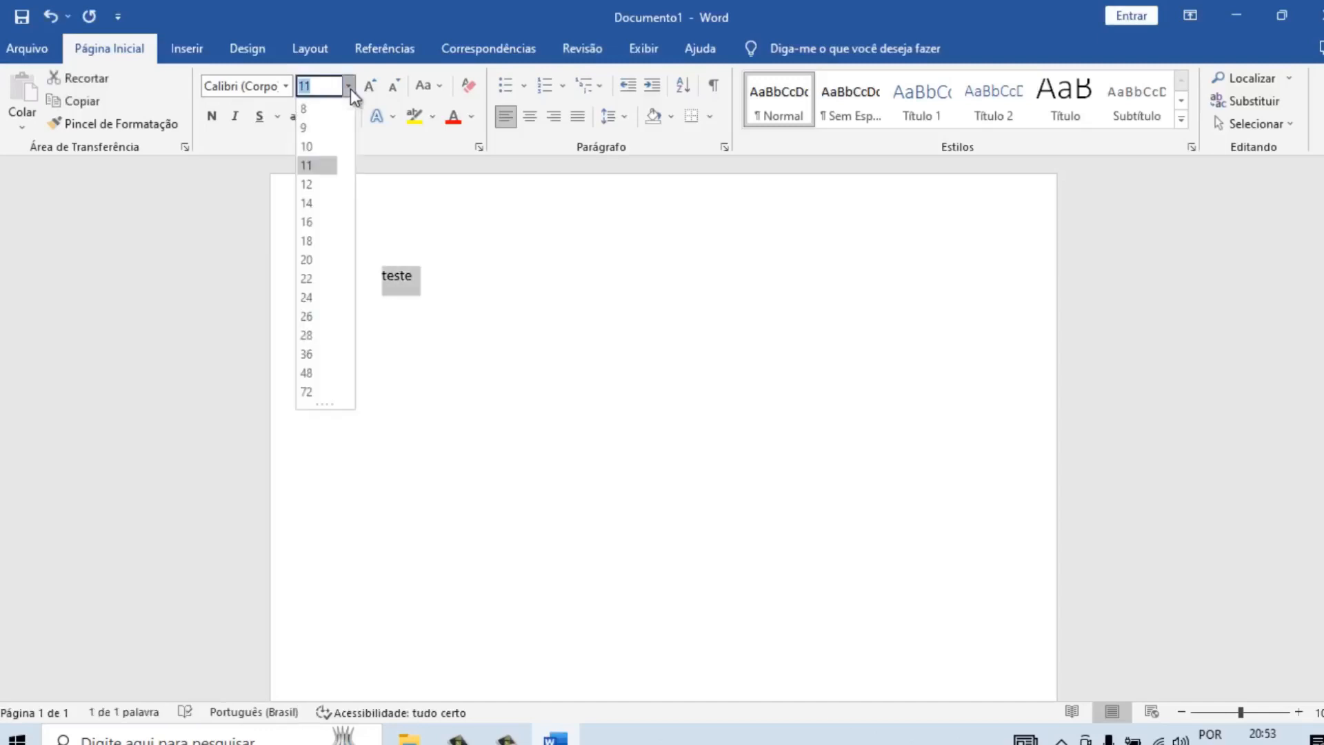
click(321, 392)
click(501, 377)
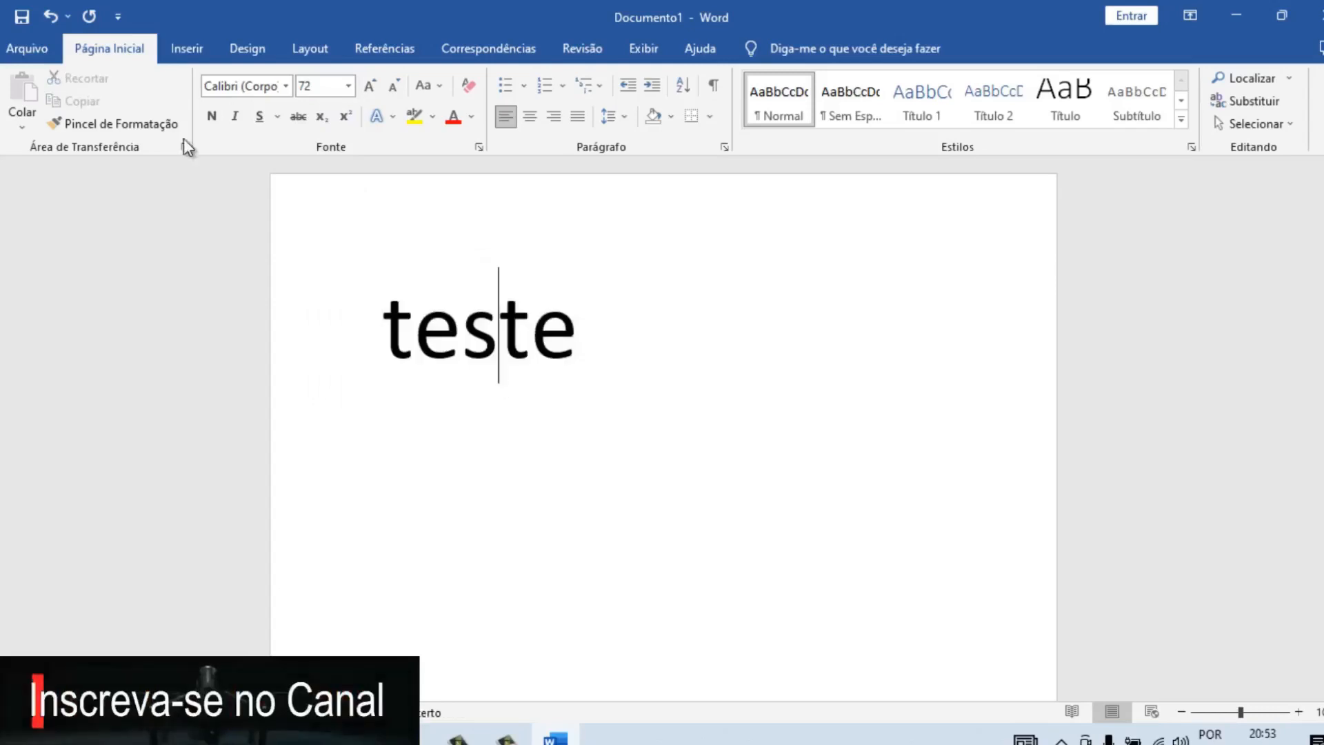
Step: Check the available printers in the document's print settings, switching to EPSON L3210 Series and back to HP DeskJet 2600 series
click(26, 48)
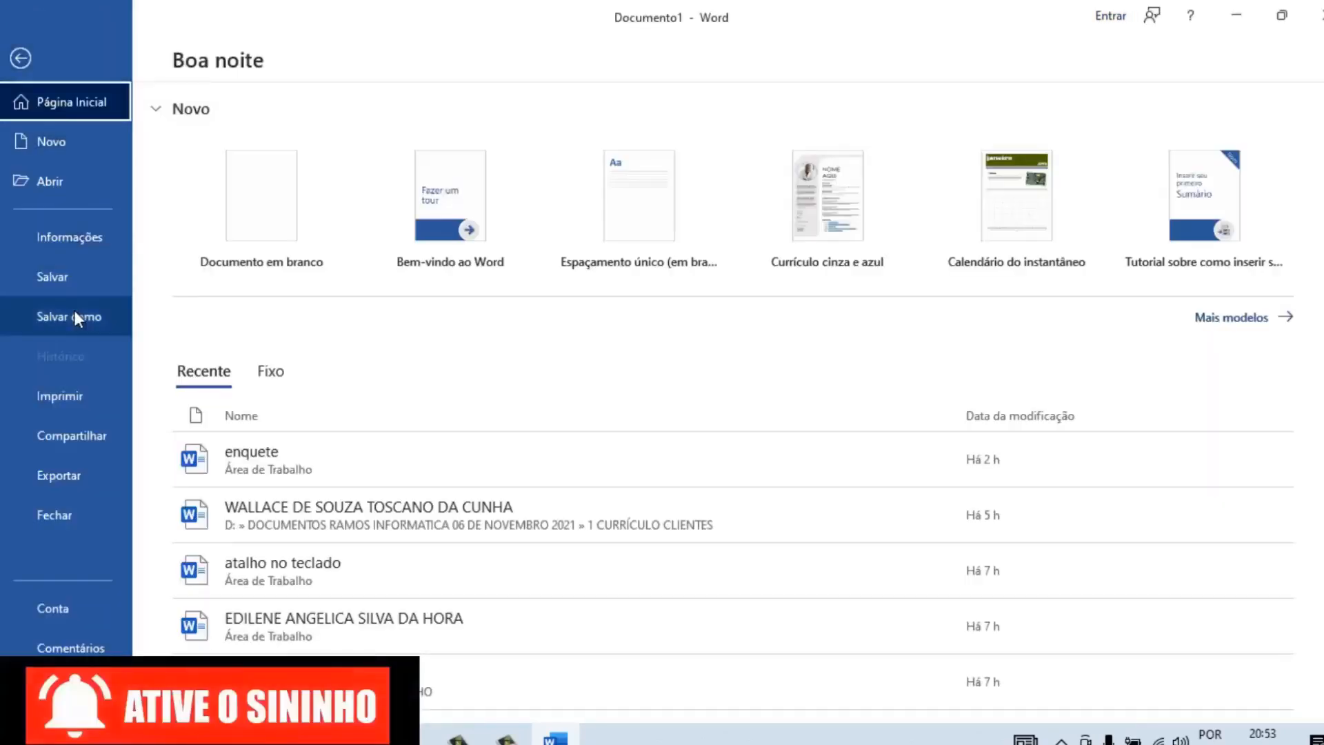
click(90, 397)
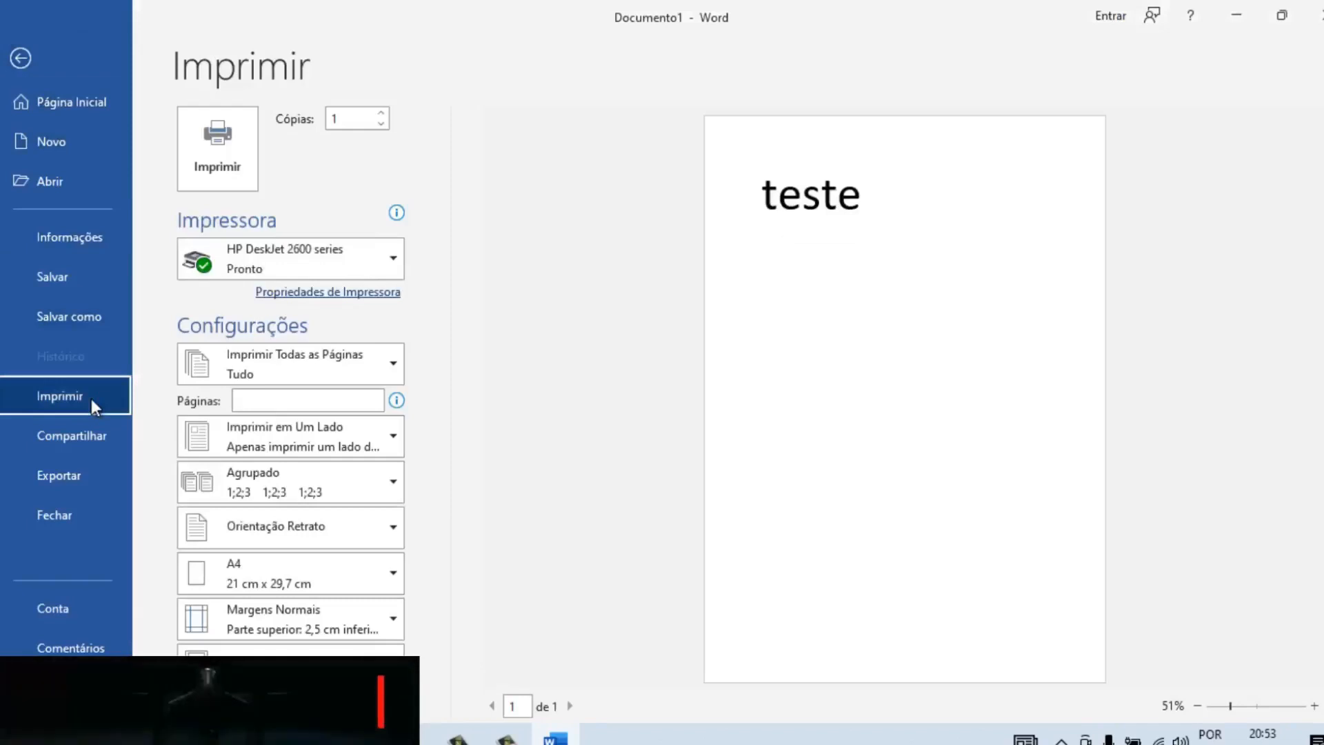
mouse_move(348, 263)
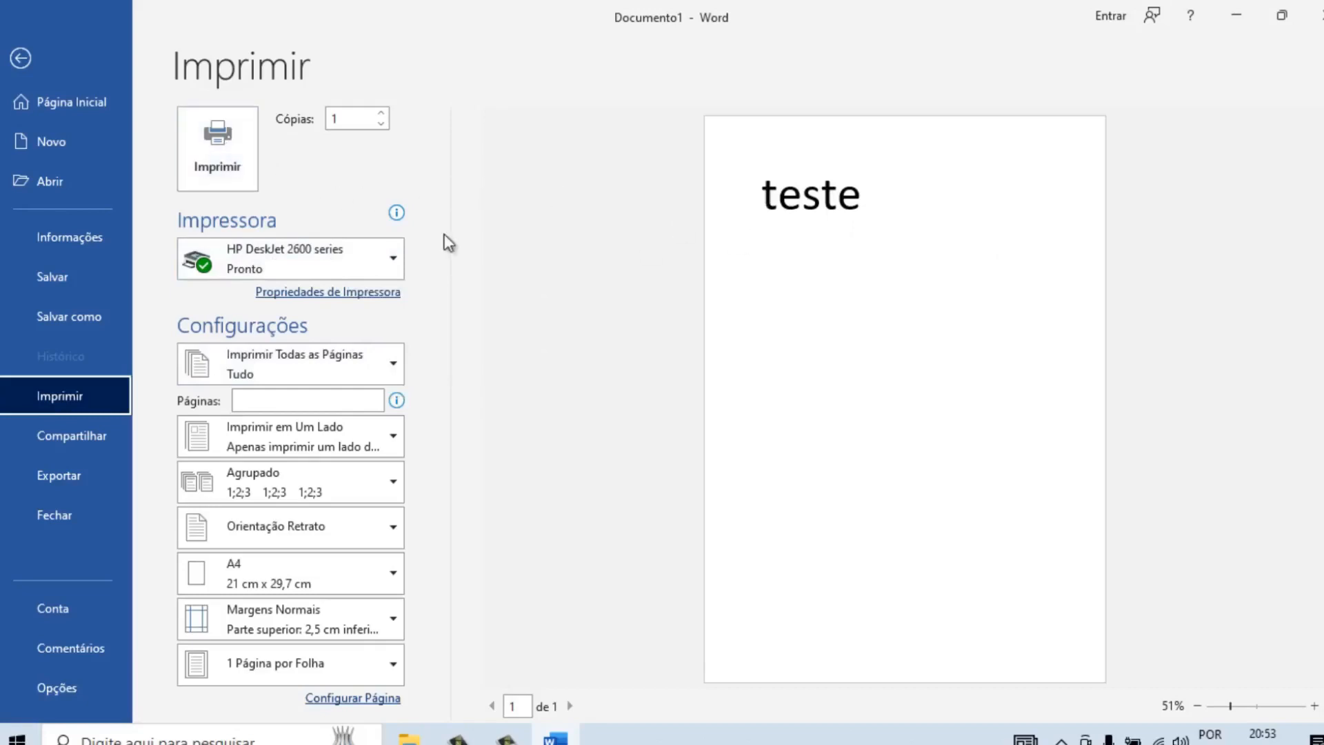
click(391, 271)
click(362, 300)
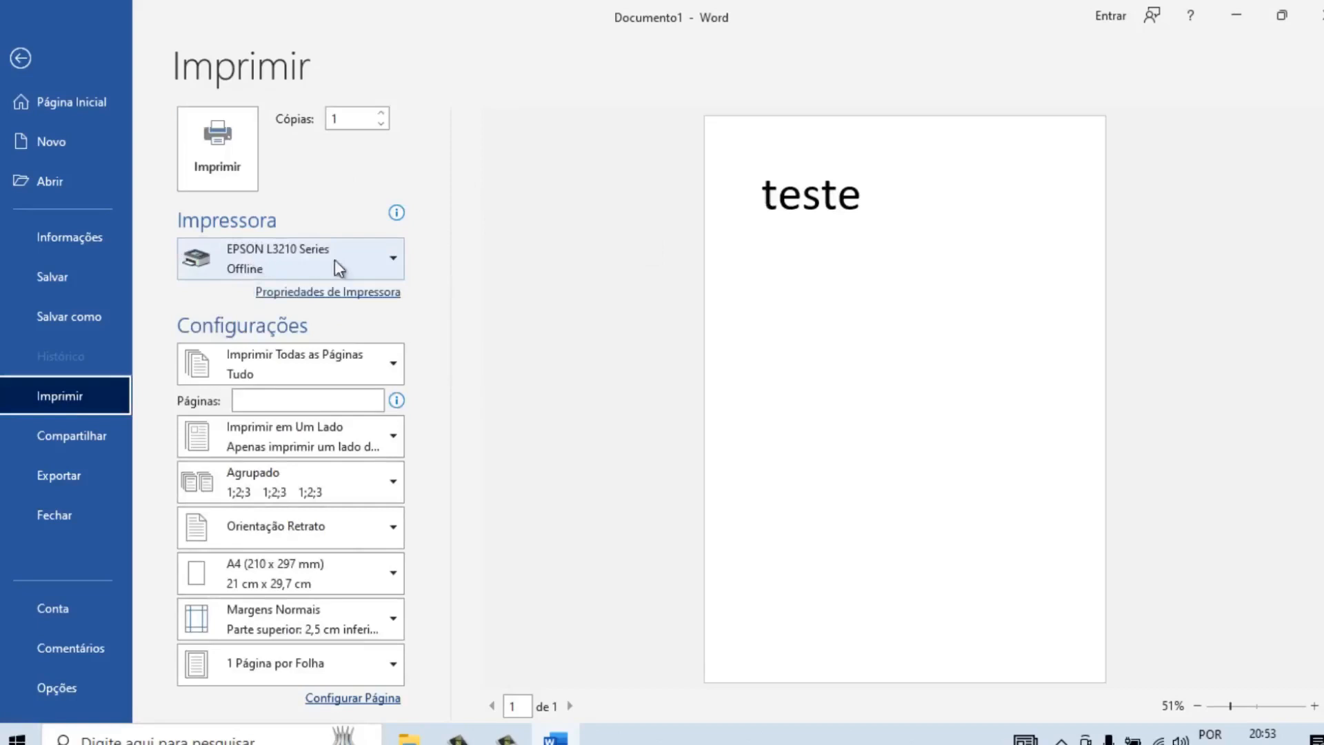
click(393, 258)
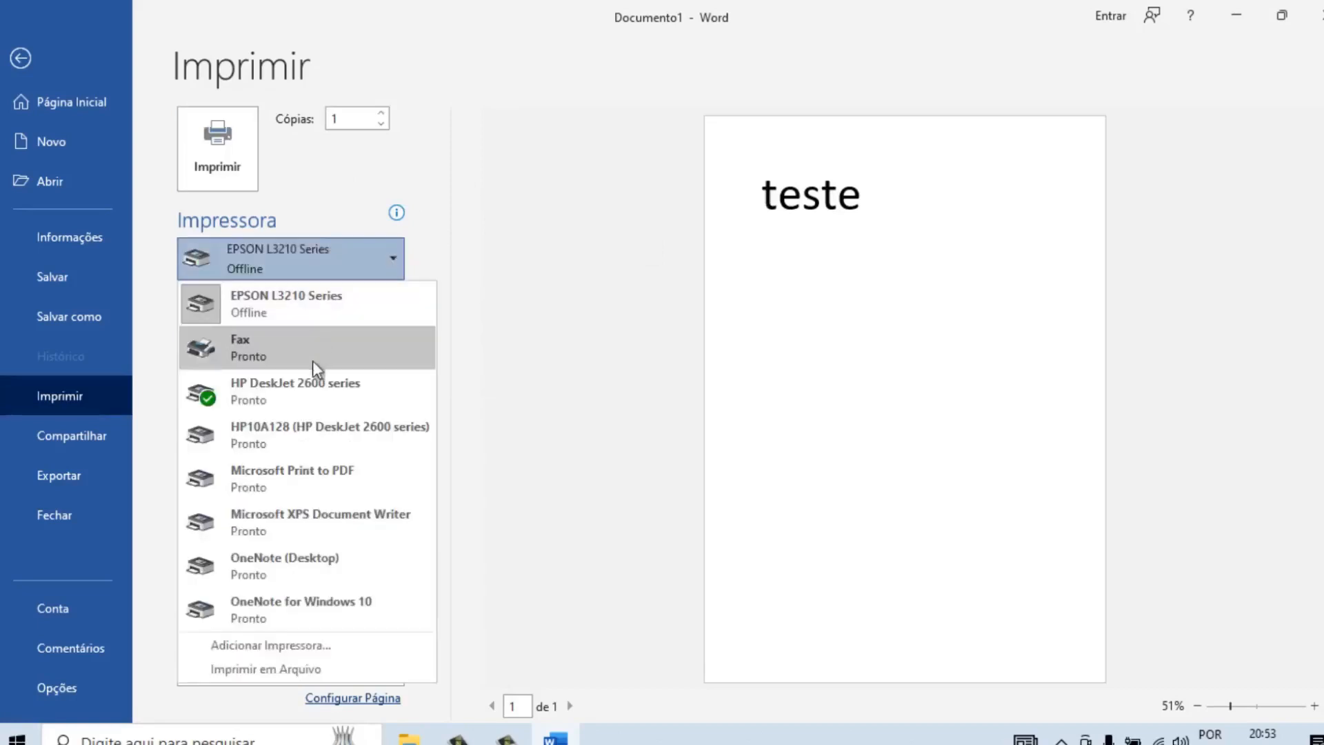
click(313, 382)
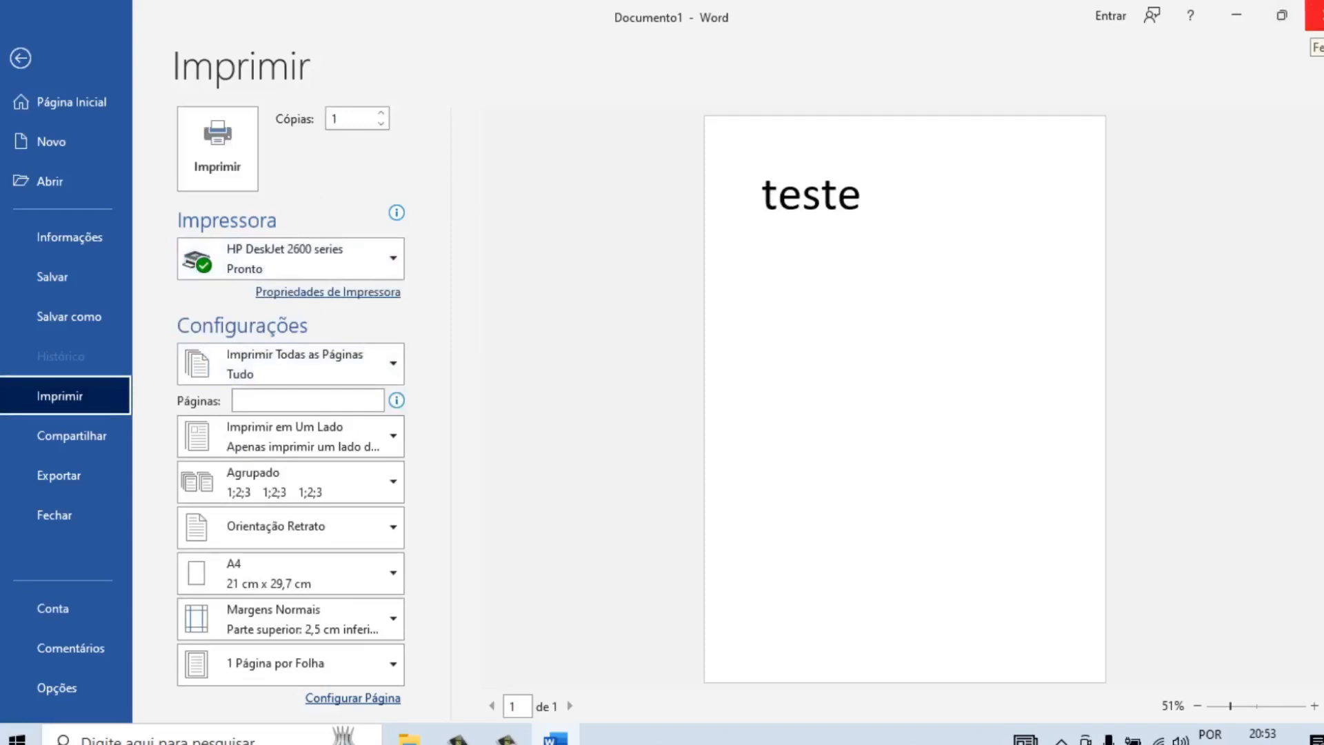
Step: Close Word without saving the test document
click(1313, 15)
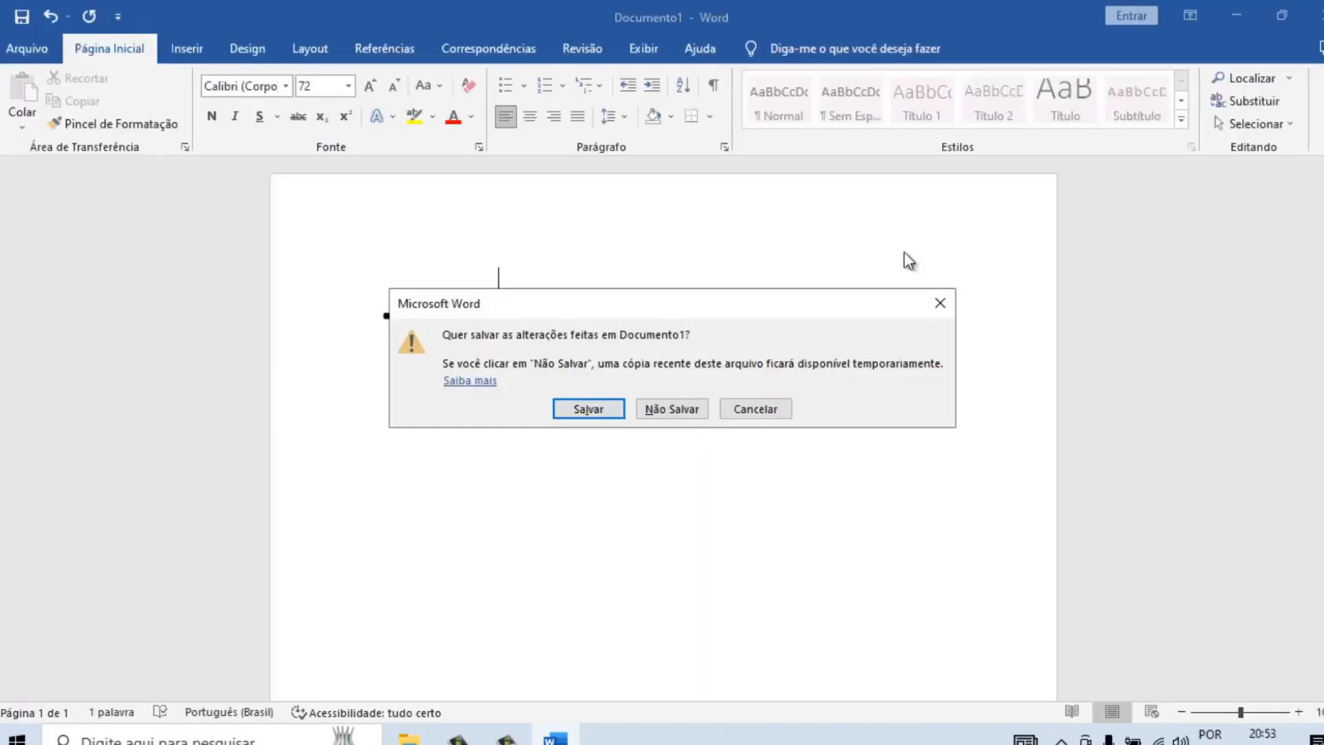
click(674, 408)
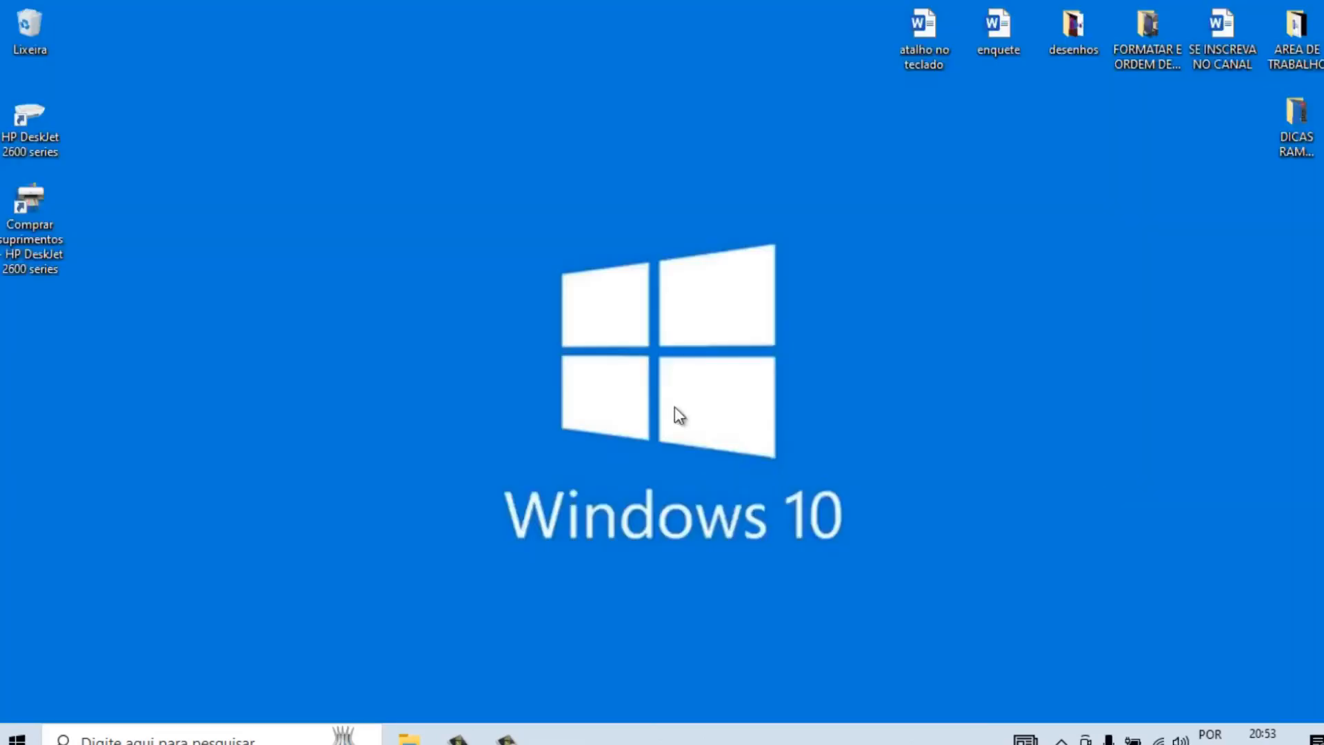